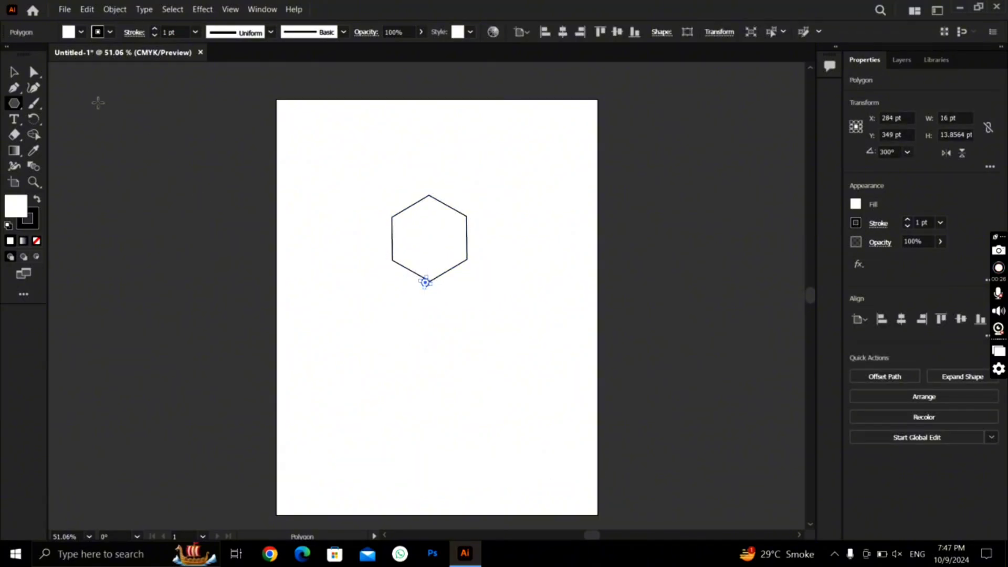
Step: Undo the stray tiny polygon placed at the hexagon's bottom corner and deselect the artwork
{"action": "key", "text": "ctrl+z"}
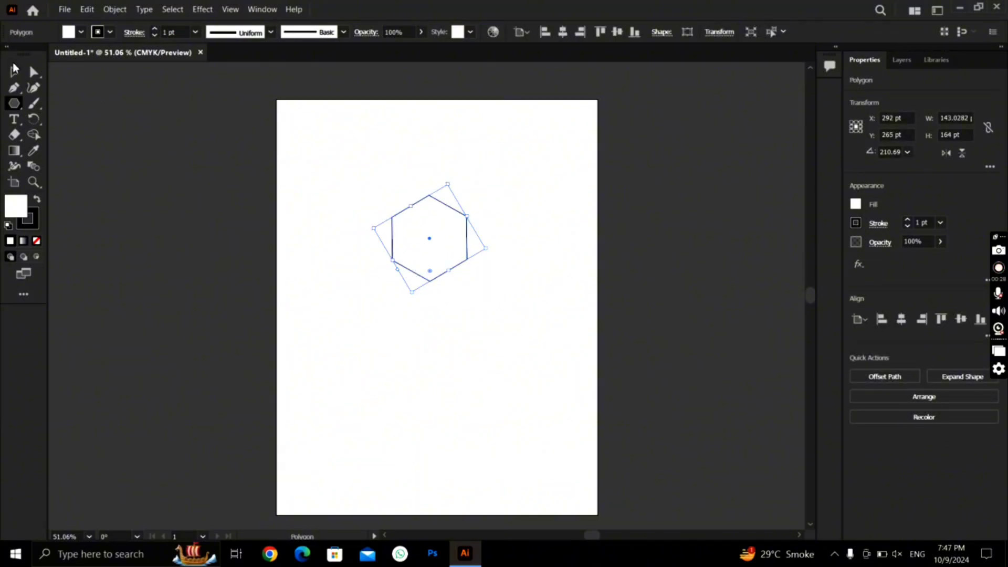
{"action": "left_click", "coordinate": [14, 70]}
{"action": "left_click", "coordinate": [378, 278]}
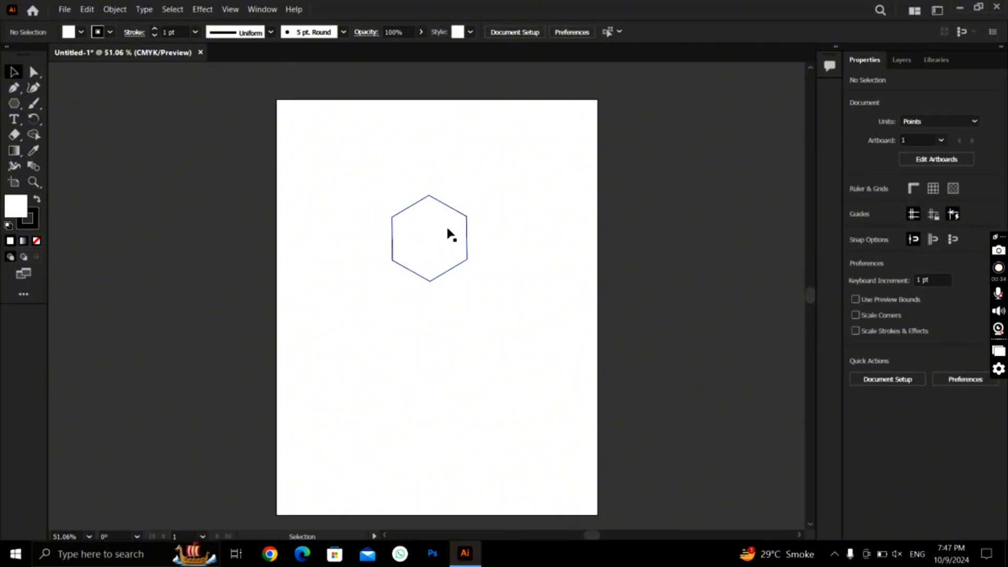
Step: Fill the hexagon with red BF2E2E
{"action": "left_click", "coordinate": [439, 282]}
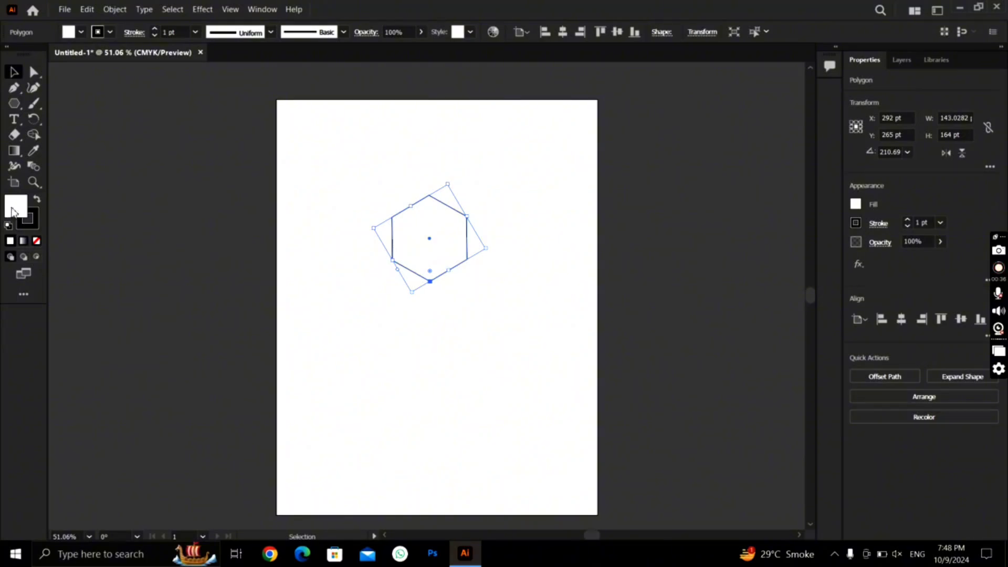
{"action": "double_click", "coordinate": [12, 211]}
{"action": "left_click", "coordinate": [458, 230]}
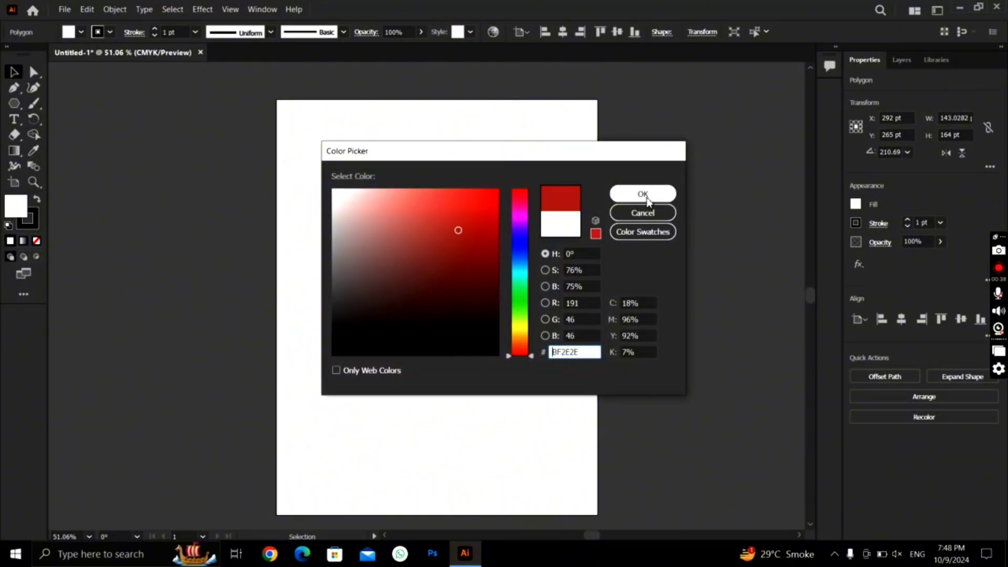
{"action": "left_click", "coordinate": [647, 202]}
{"action": "left_click", "coordinate": [166, 124]}
Step: Enlarge the red hexagon around its centre to about 216 × 247 pt and rotate it to 270°
{"action": "left_click", "coordinate": [407, 240]}
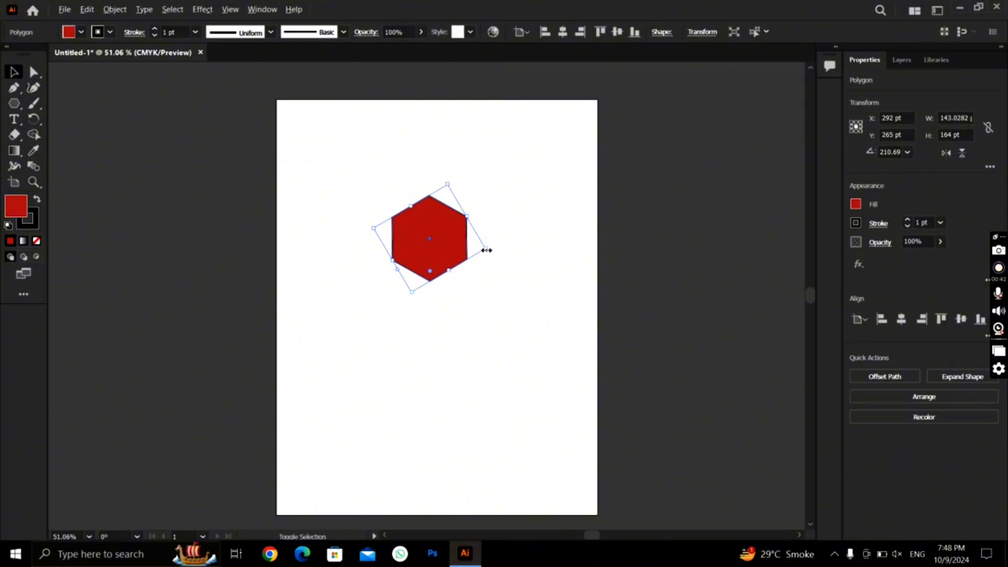
{"action": "left_click_drag", "start_coordinate": [486, 250], "coordinate": [513, 253]}
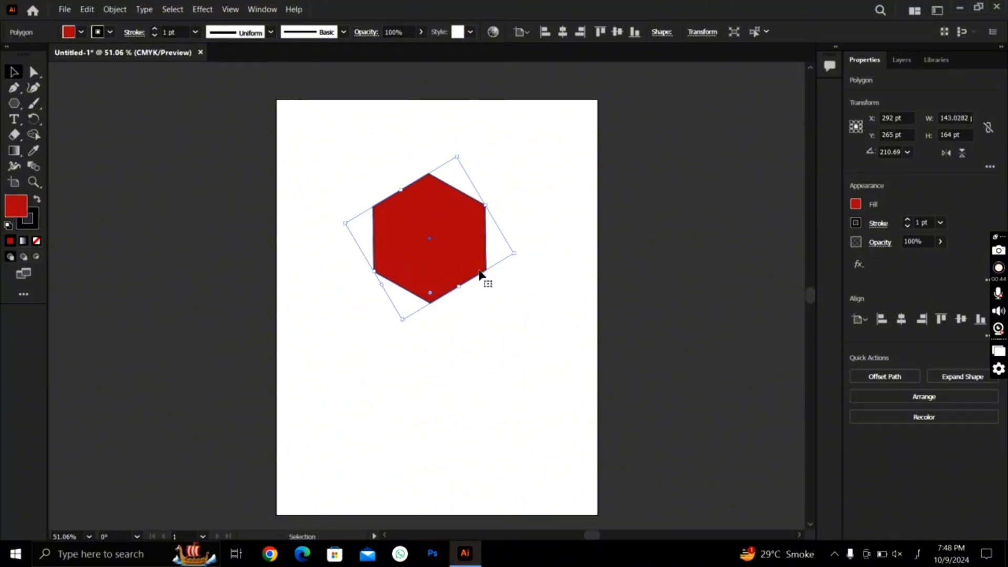
{"action": "left_click_drag", "start_coordinate": [403, 326], "coordinate": [497, 318]}
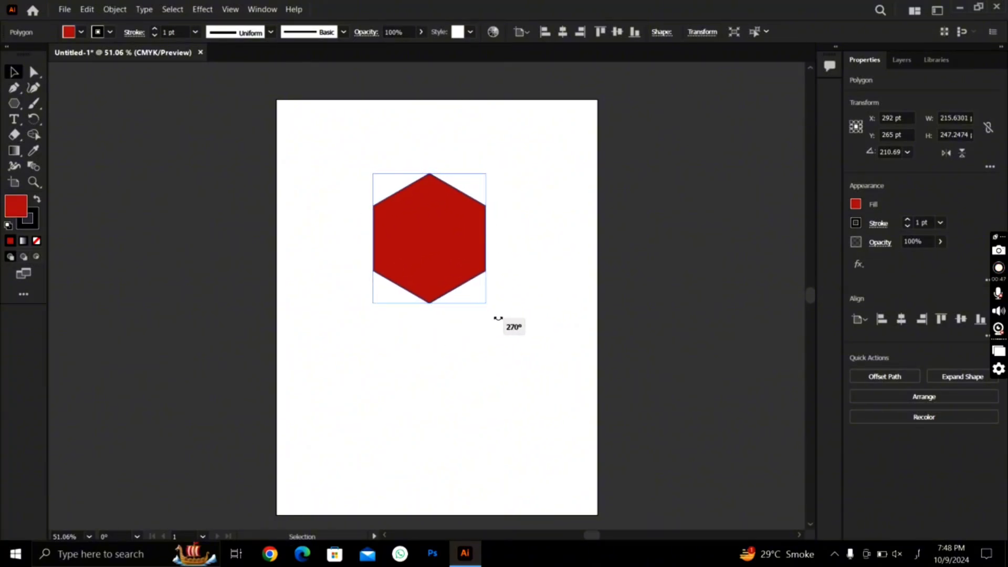
{"action": "left_click", "coordinate": [312, 273]}
Step: Try to reshape the hexagon with Direct Selection by moving its upper-right edge inward toward the bottom, and undo it
{"action": "key", "text": "a"}
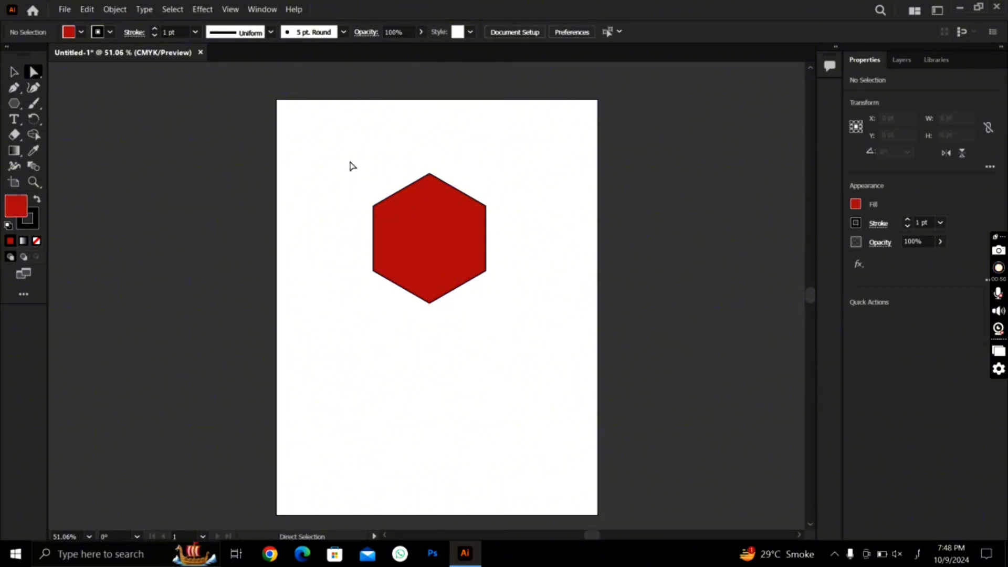
{"action": "left_click", "coordinate": [458, 198]}
{"action": "left_click", "coordinate": [428, 174]}
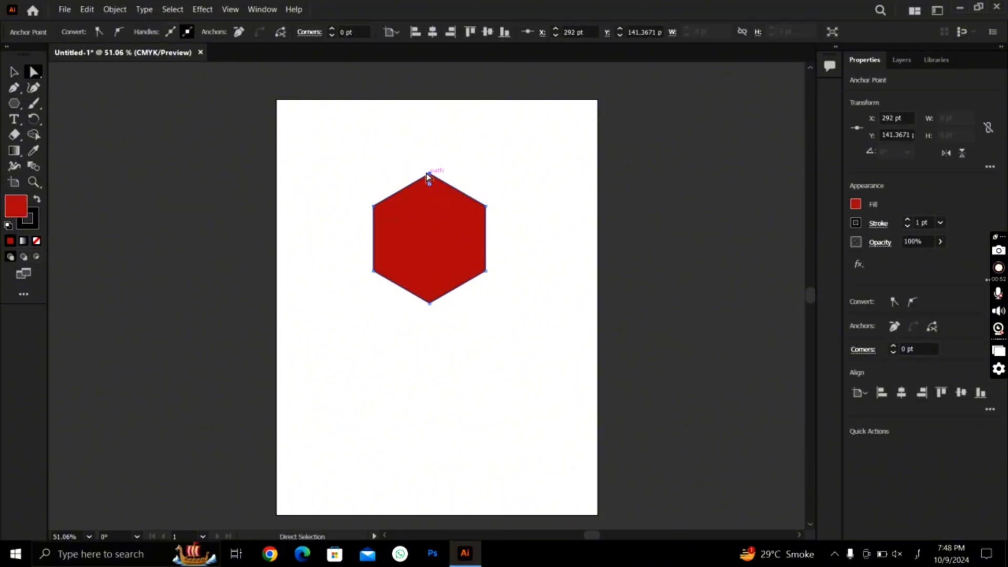
{"action": "scroll", "coordinate": [427, 174], "scroll_direction": "up", "scroll_amount": 2}
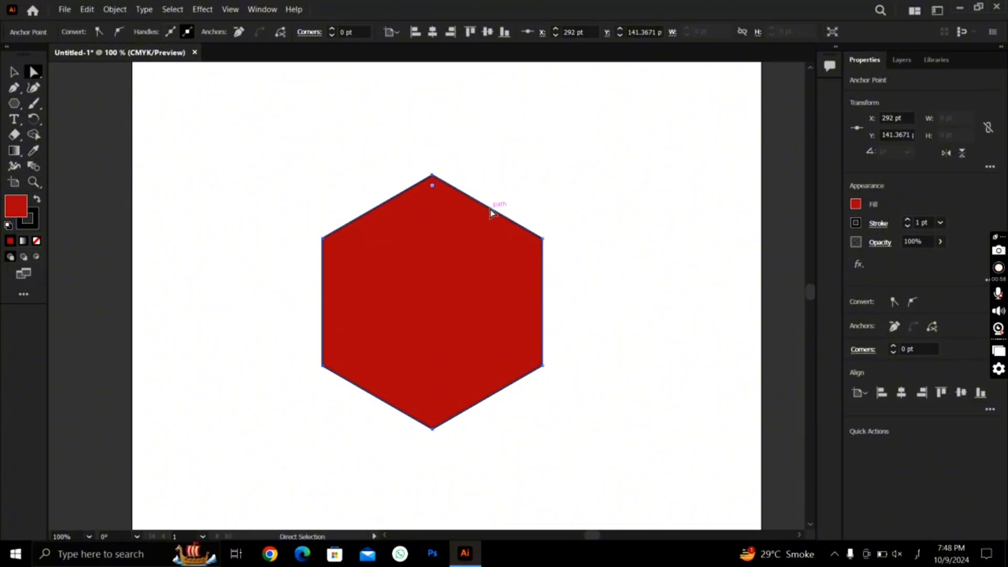
{"action": "left_click_drag", "start_coordinate": [487, 209], "coordinate": [414, 355]}
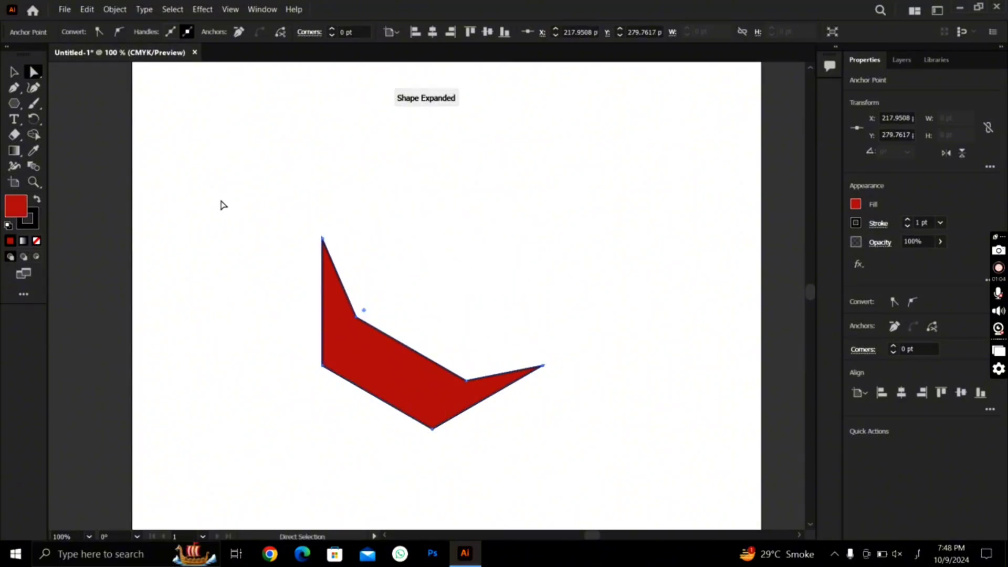
{"action": "left_click", "coordinate": [583, 435]}
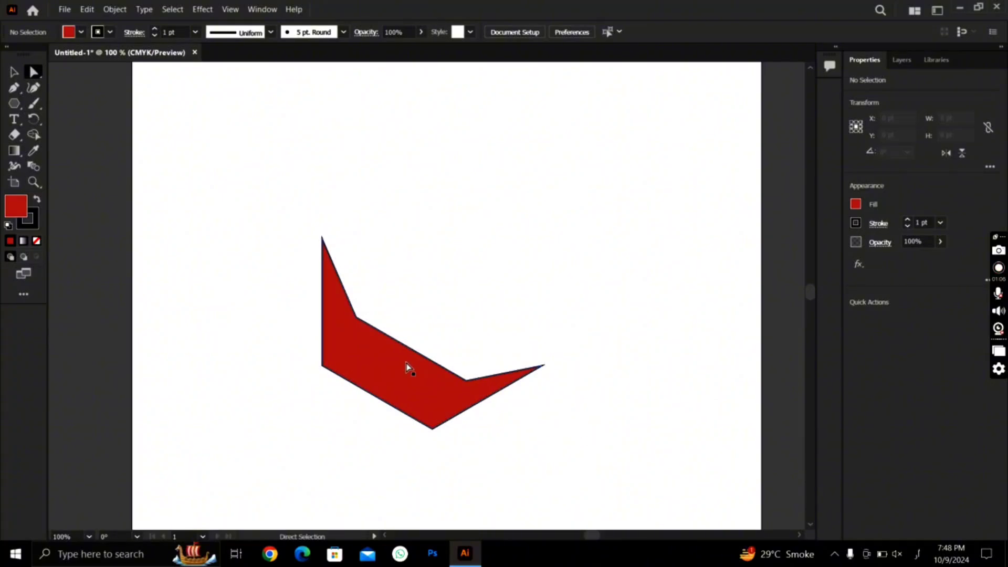
{"action": "key", "text": "ctrl+z"}
{"action": "key", "text": "ctrl+z"}
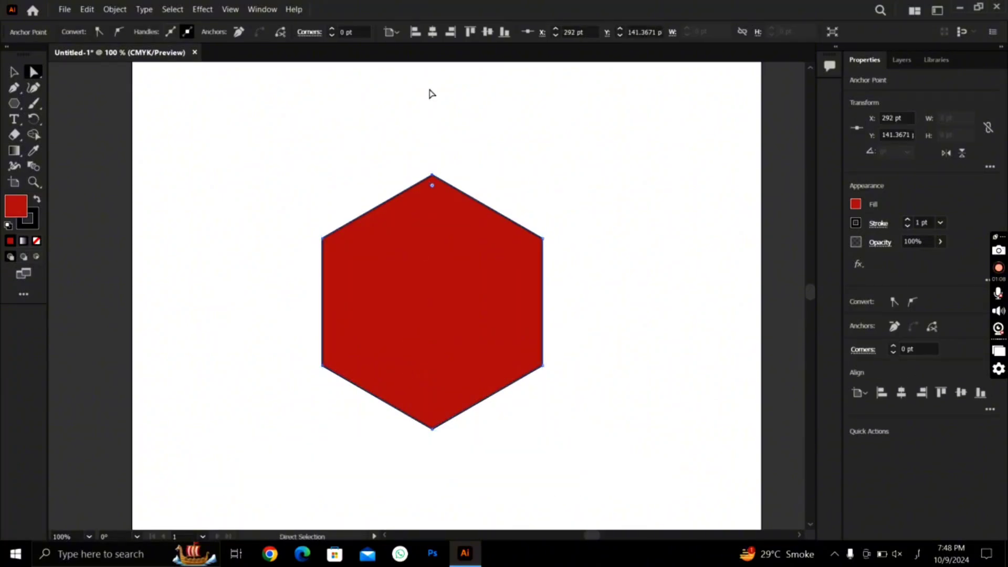
Step: Try moving the hexagon's top anchor point straight down to about Y 306 pt, and undo it
{"action": "left_click_drag", "start_coordinate": [432, 177], "coordinate": [432, 345]}
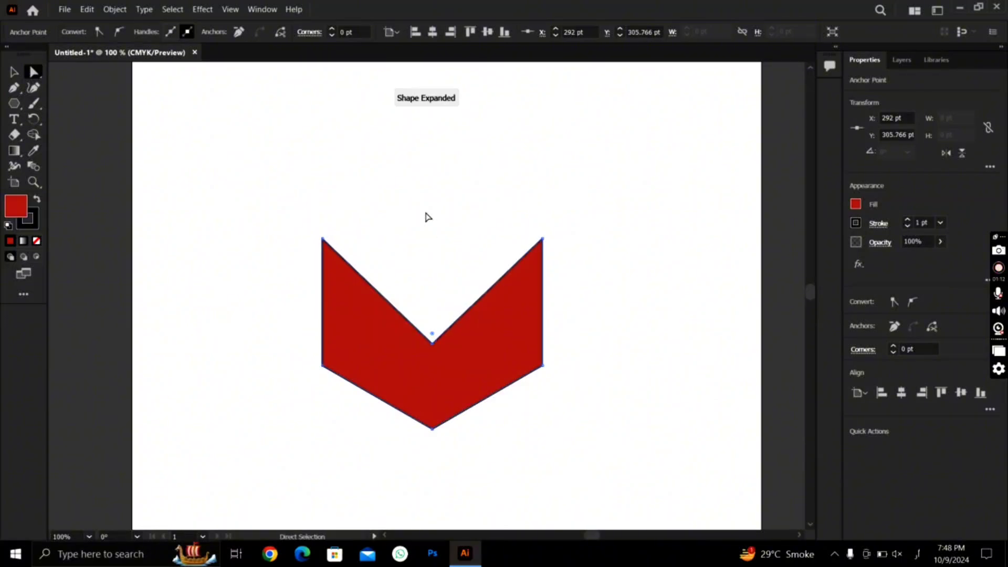
{"action": "left_click", "coordinate": [299, 270]}
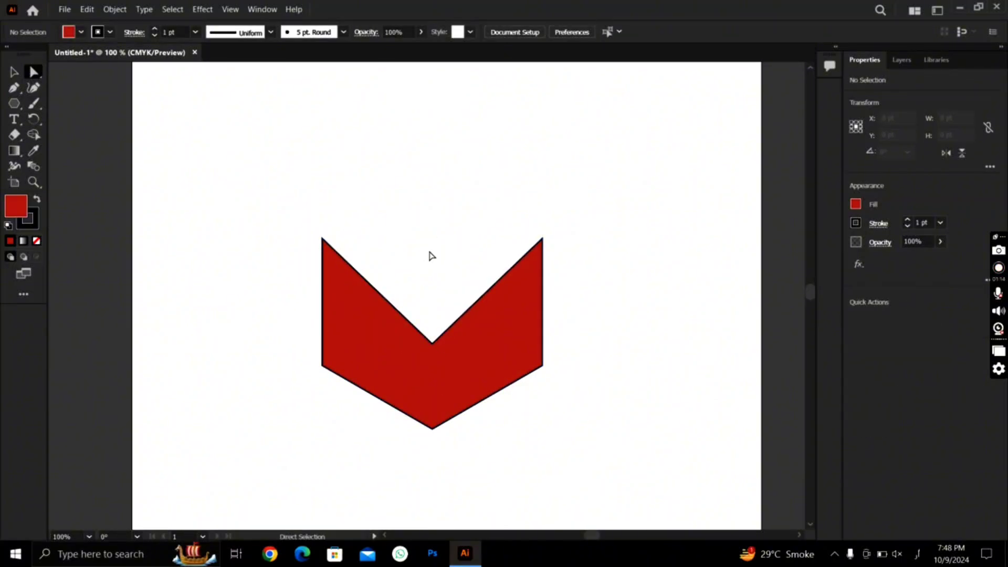
{"action": "key", "text": "ctrl+z"}
{"action": "key", "text": "ctrl+z"}
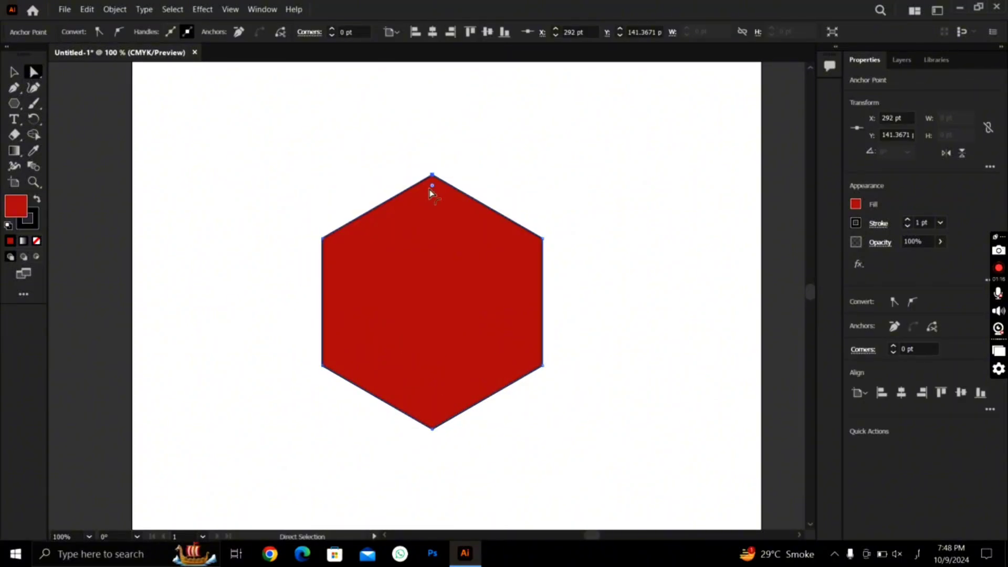
Step: Round the hexagon's top corner using its live corner control
{"action": "left_click_drag", "start_coordinate": [432, 188], "coordinate": [442, 336]}
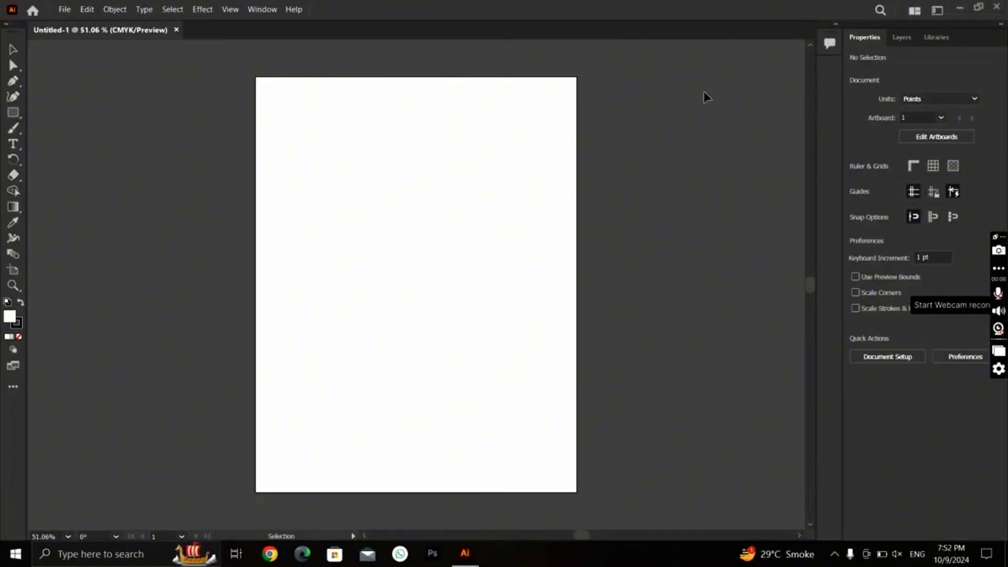
Step: Draw a hexagon about 397 × 348 pt on the blank artboard with the Polygon tool and undo the stray tiny polygon
{"action": "left_click", "coordinate": [8, 25]}
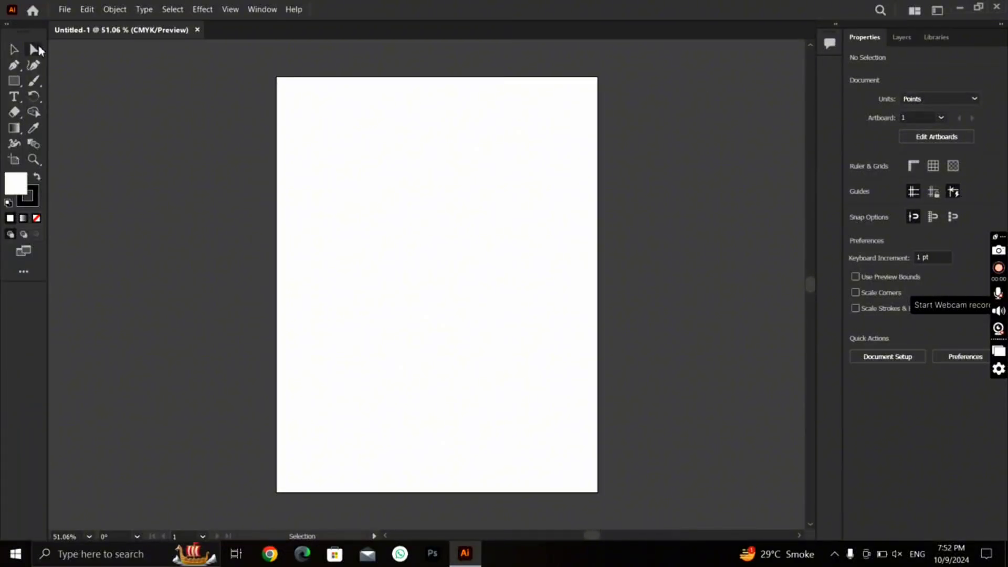
{"action": "left_click", "coordinate": [19, 82]}
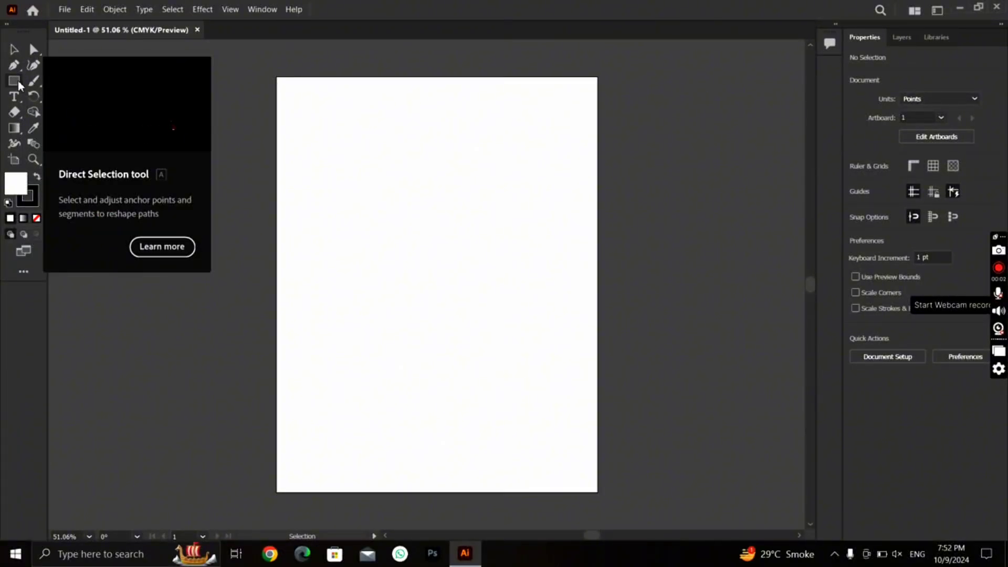
{"action": "left_click", "coordinate": [19, 82]}
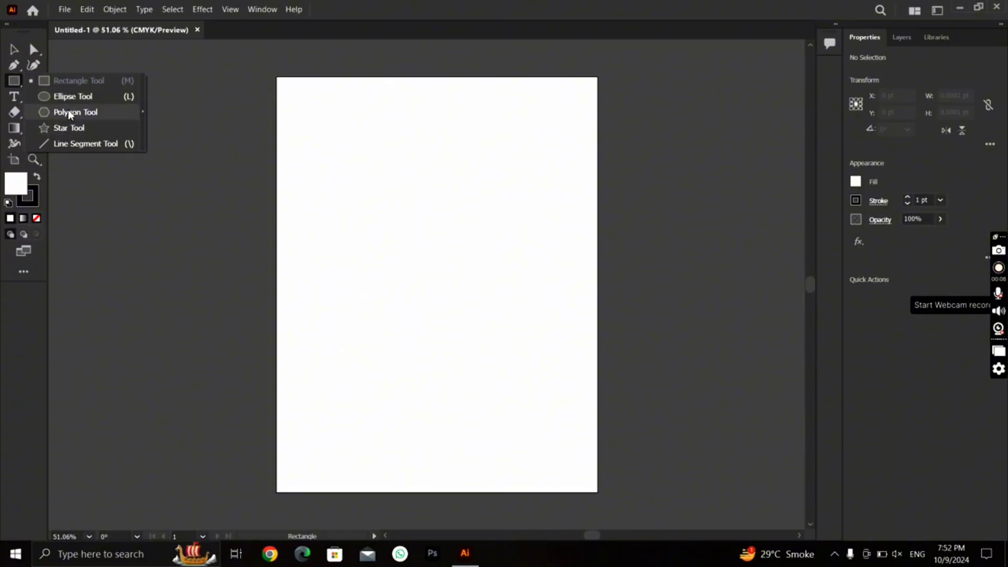
{"action": "left_click", "coordinate": [69, 112]}
{"action": "left_click_drag", "start_coordinate": [392, 204], "coordinate": [423, 294]}
{"action": "left_click", "coordinate": [19, 52]}
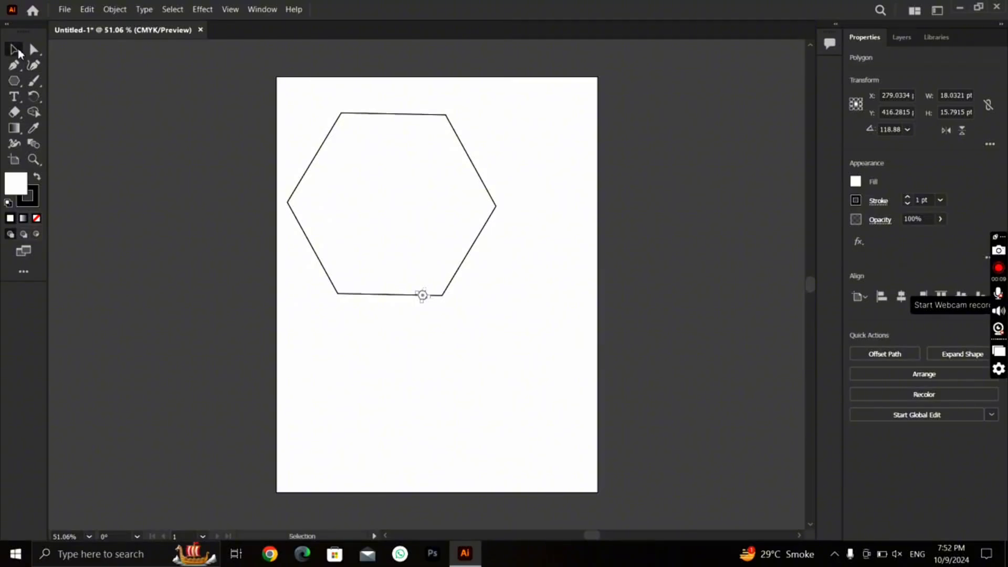
{"action": "key", "text": "ctrl+z"}
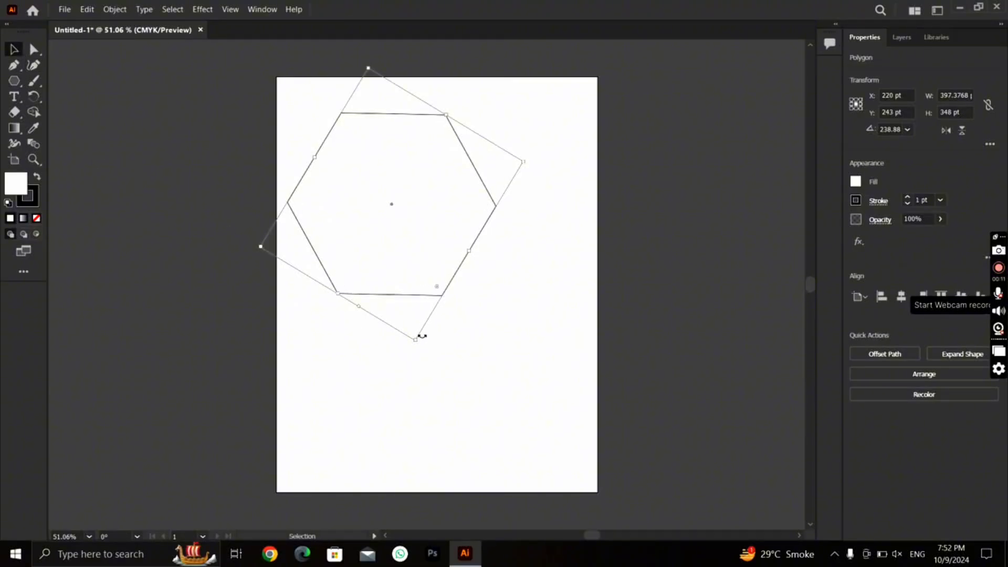
Step: Rotate the hexagon to 270° and move its centre to about X 296 pt, Y 351 pt on the artboard
{"action": "left_click_drag", "start_coordinate": [412, 347], "coordinate": [514, 350]}
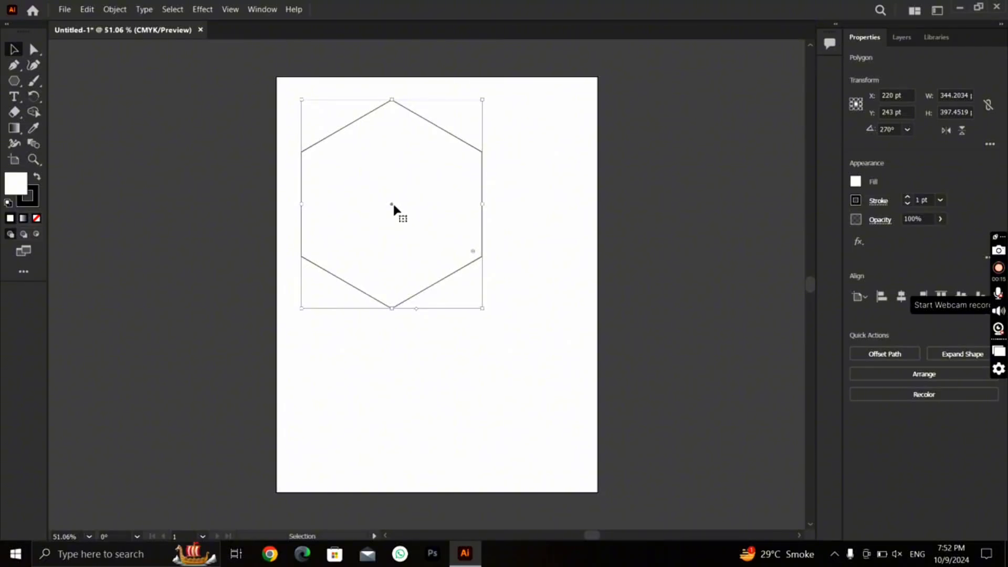
{"action": "left_click_drag", "start_coordinate": [394, 210], "coordinate": [433, 266]}
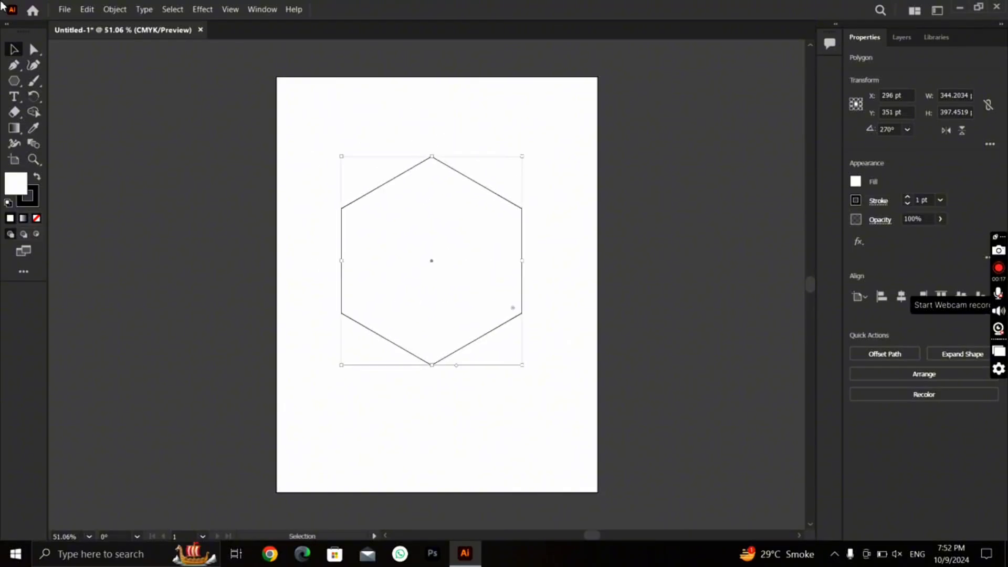
{"action": "left_click", "coordinate": [326, 224]}
Step: Fill the hexagon with dark red 8E4949
{"action": "left_click", "coordinate": [411, 263]}
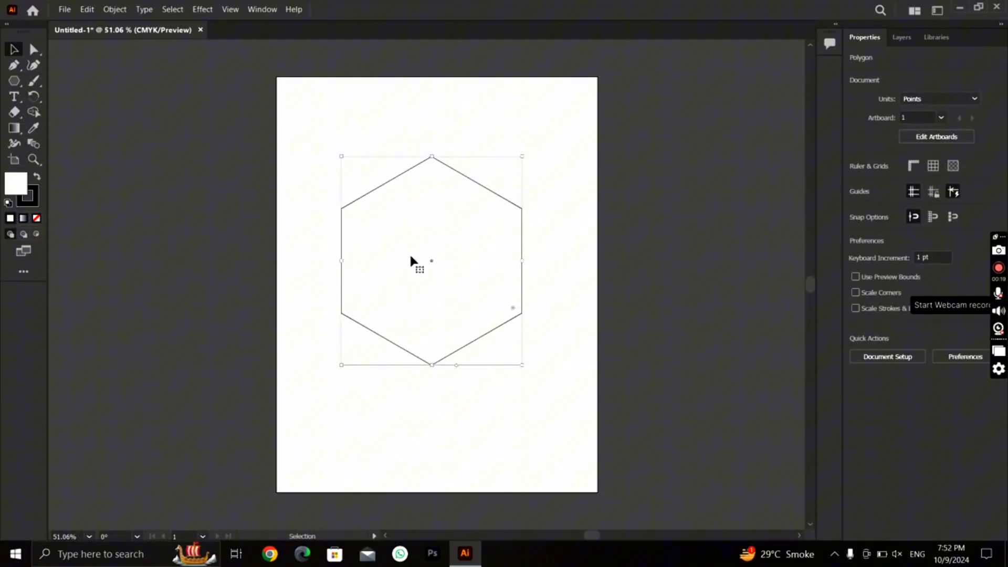
{"action": "double_click", "coordinate": [12, 190]}
{"action": "left_click", "coordinate": [412, 261]}
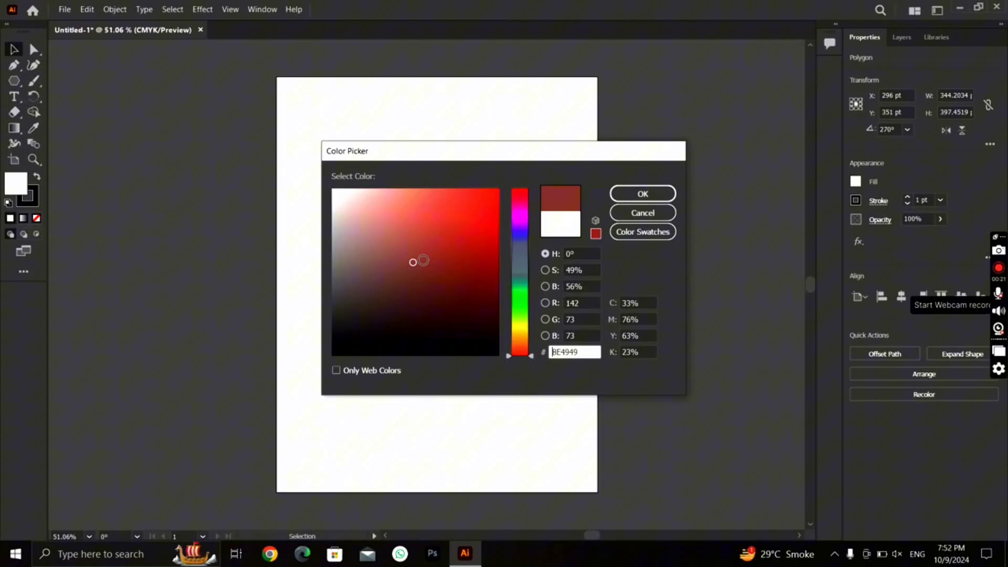
{"action": "left_click", "coordinate": [624, 194]}
{"action": "left_click", "coordinate": [344, 131]}
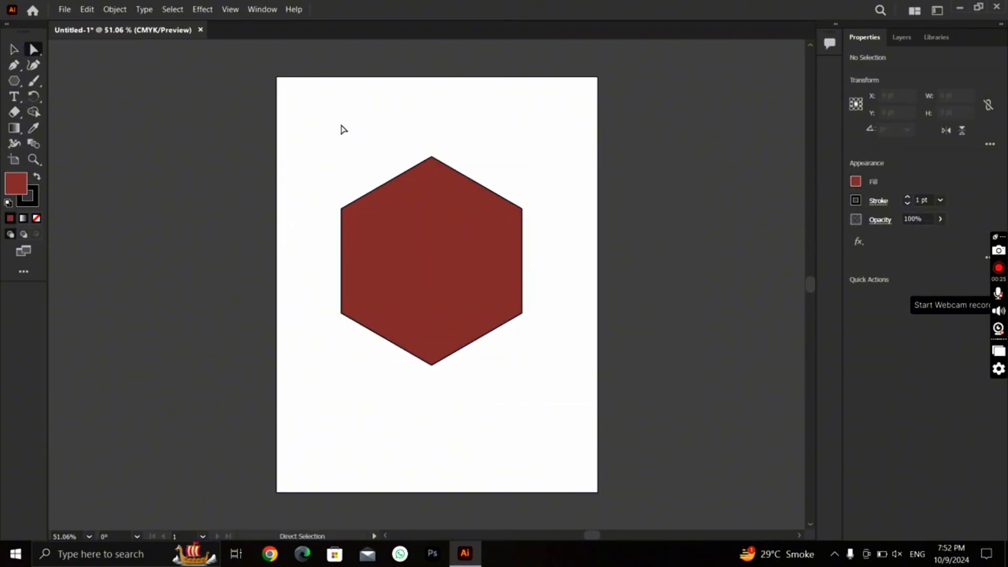
Step: Try selecting and adjusting the hexagon's top and upper-right corner points individually
{"action": "left_click", "coordinate": [507, 272]}
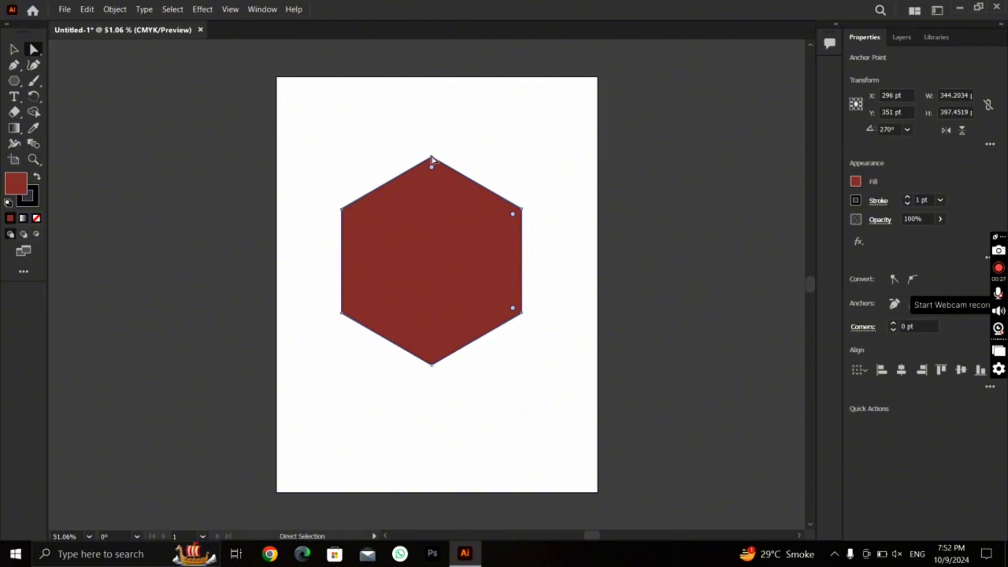
{"action": "left_click_drag", "start_coordinate": [396, 134], "coordinate": [431, 216]}
{"action": "left_click", "coordinate": [429, 189]}
{"action": "key", "text": "ctrl+z"}
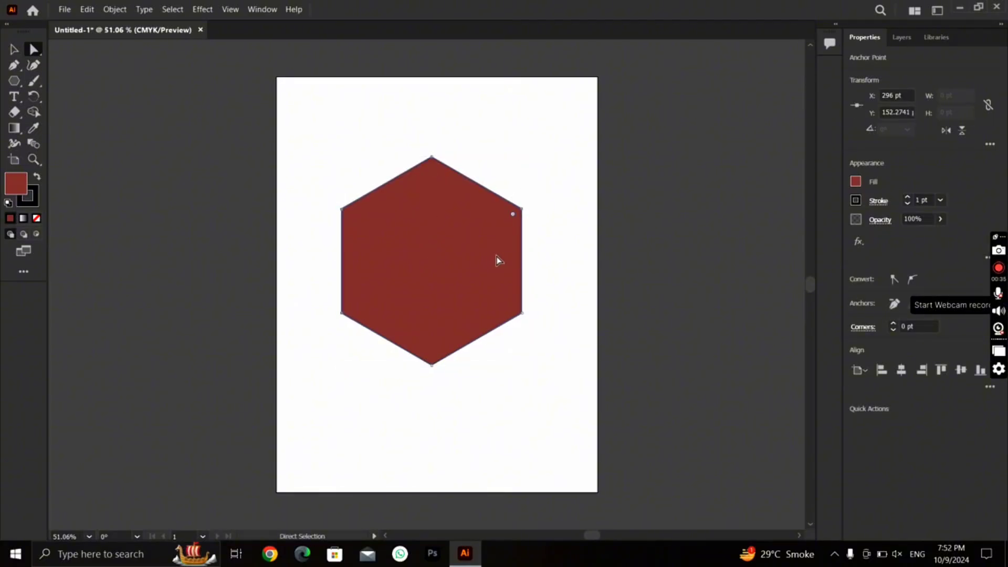
{"action": "left_click_drag", "start_coordinate": [513, 215], "coordinate": [558, 205]}
{"action": "left_click", "coordinate": [555, 205]}
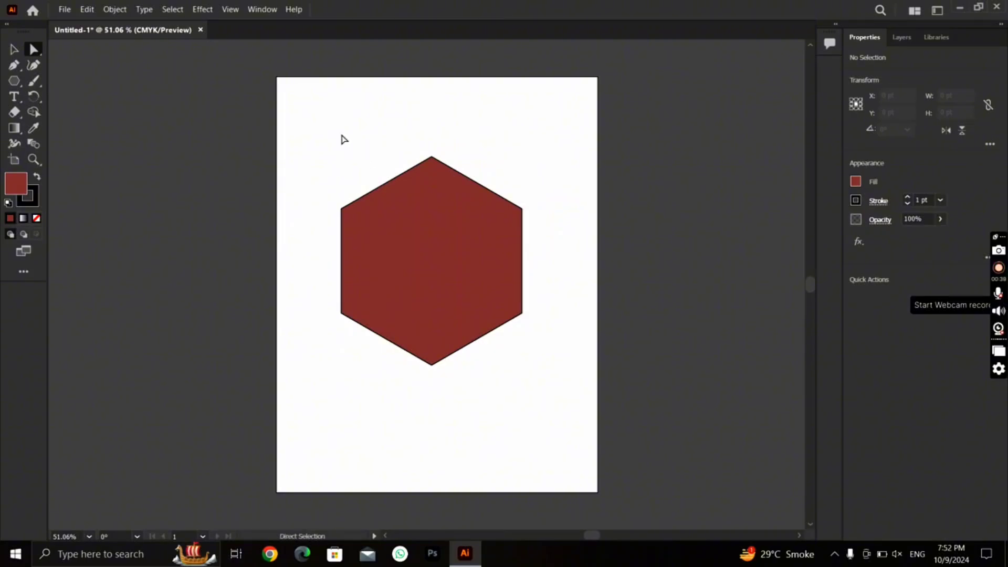
Step: Round all six corners of the hexagon together to a radius of about 75 pt
{"action": "left_click", "coordinate": [493, 270]}
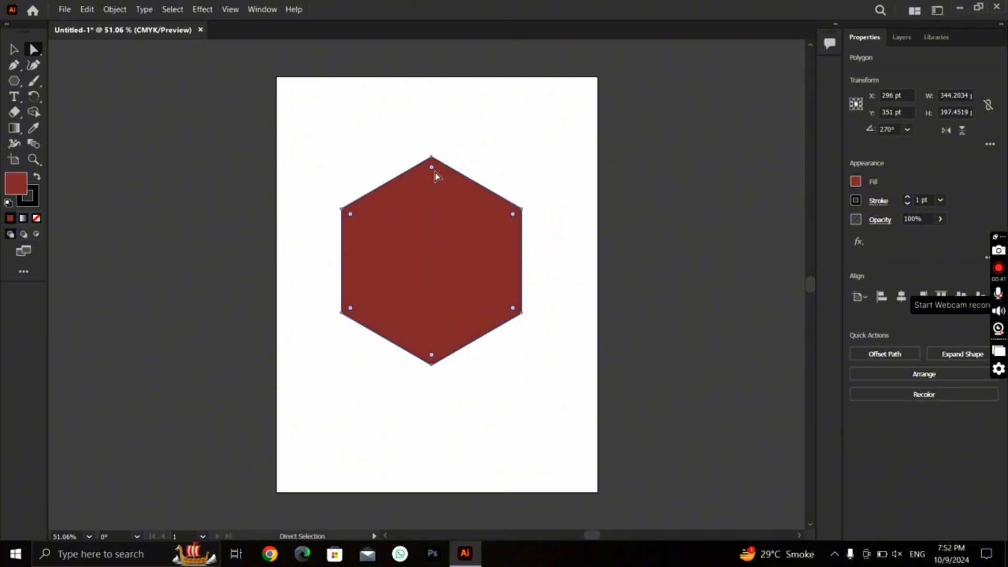
{"action": "left_click_drag", "start_coordinate": [432, 176], "coordinate": [428, 206]}
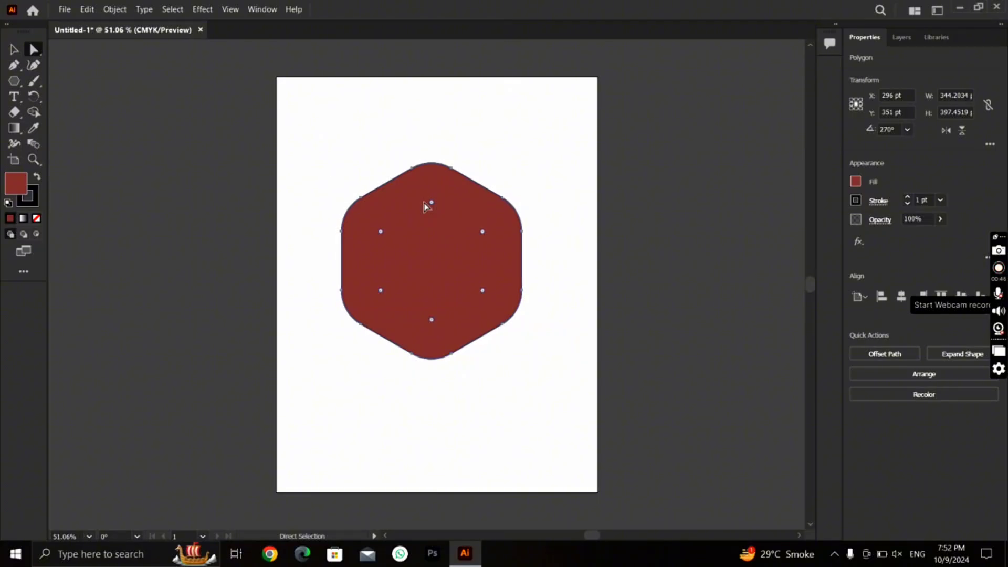
{"action": "key", "text": "ctrl+shift+a"}
Step: Try reducing the radius of the hexagon's top, bottom and two right-hand corners to about 18 pt, and undo it
{"action": "left_click", "coordinate": [514, 300]}
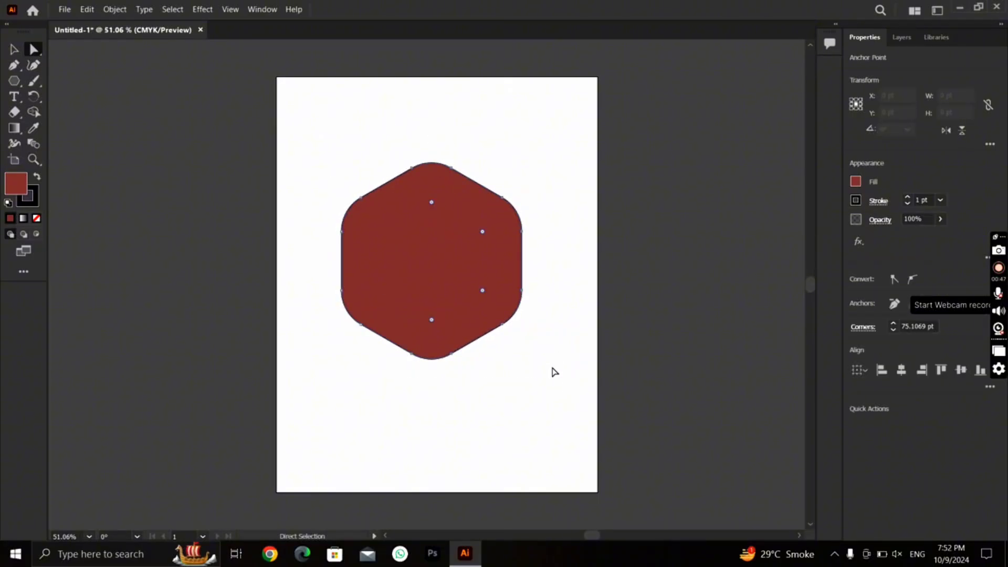
{"action": "left_click_drag", "start_coordinate": [432, 202], "coordinate": [432, 168]}
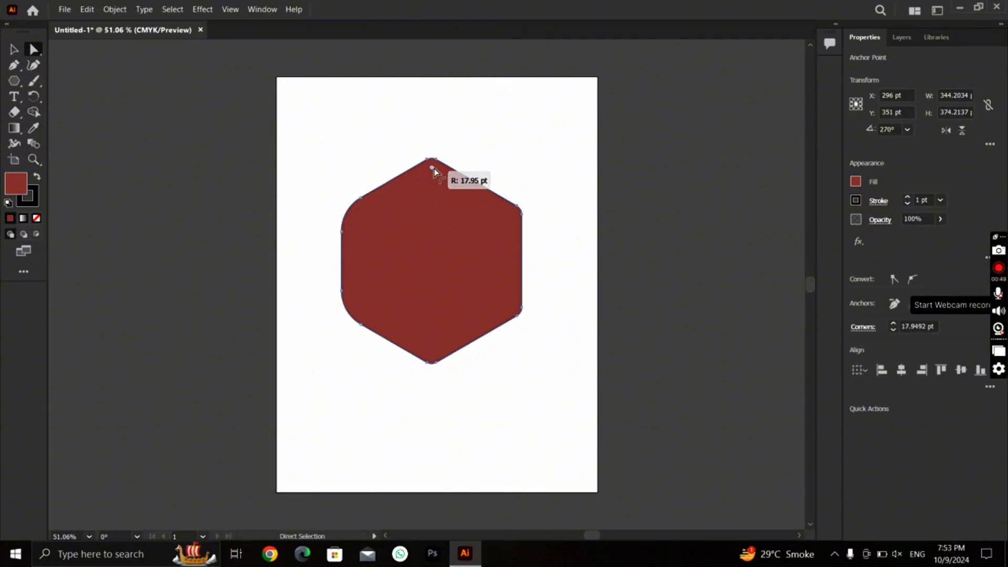
{"action": "key", "text": "ctrl+shift+a"}
{"action": "key", "text": "ctrl+z"}
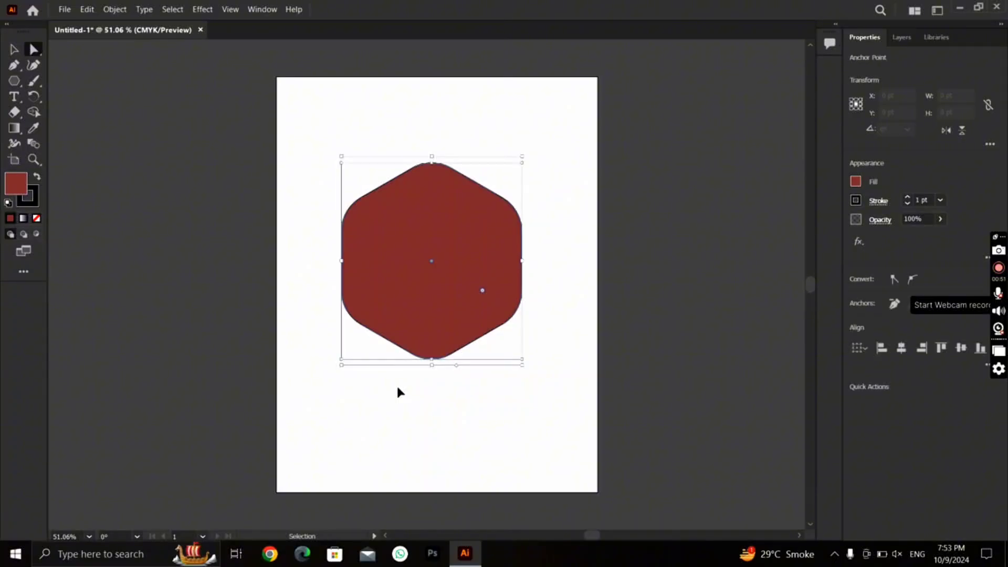
Step: Undo the corner rounding and pull the hexagon's bottom point up inside the shape to form a chevron
{"action": "key", "text": "ctrl+z"}
{"action": "left_click", "coordinate": [425, 374]}
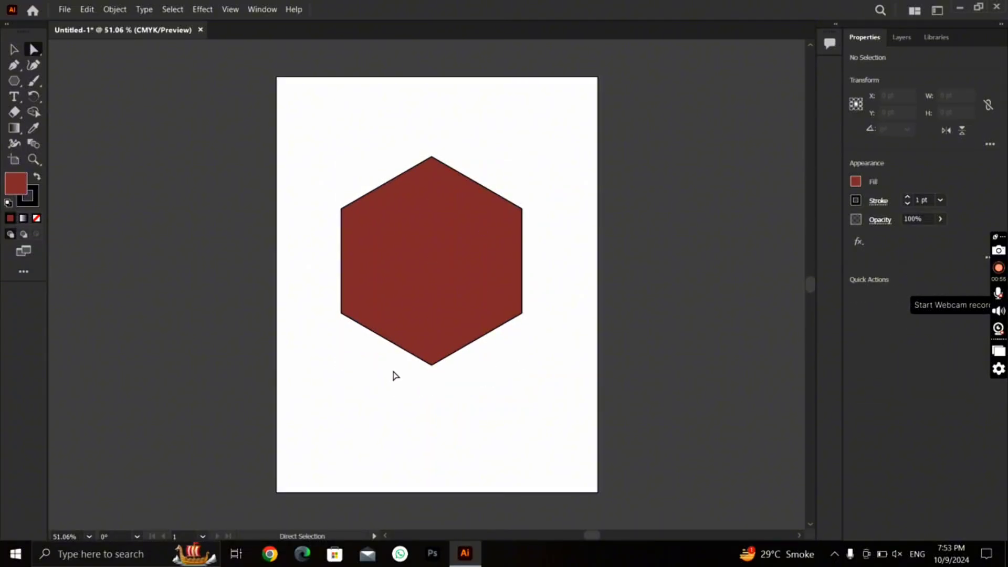
{"action": "left_click", "coordinate": [431, 364]}
{"action": "left_click_drag", "start_coordinate": [433, 366], "coordinate": [429, 212]}
{"action": "left_click", "coordinate": [425, 317]}
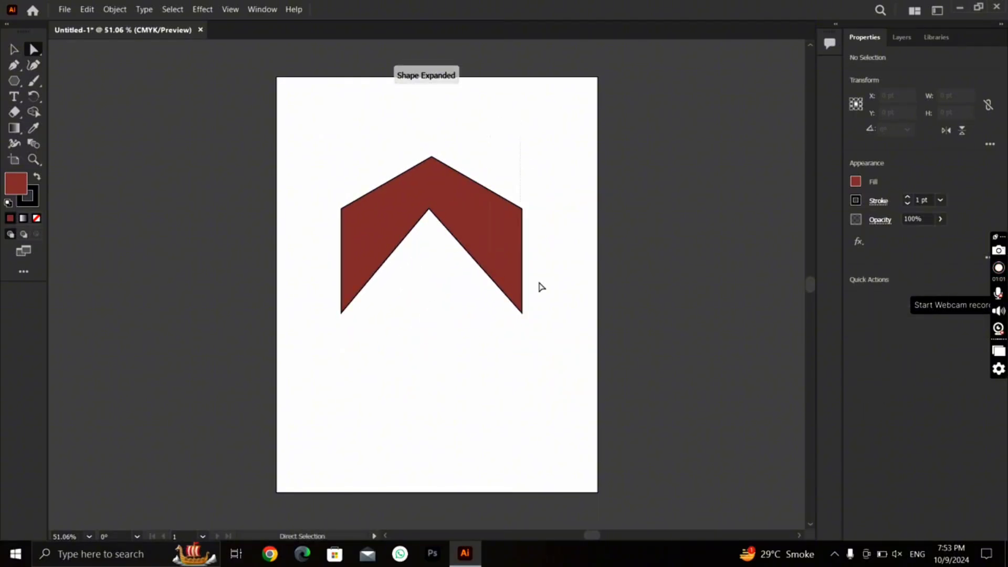
Step: Try moving the chevron's selected anchor points outward, and undo the edits back to the plain hexagon
{"action": "left_click_drag", "start_coordinate": [490, 137], "coordinate": [540, 283]}
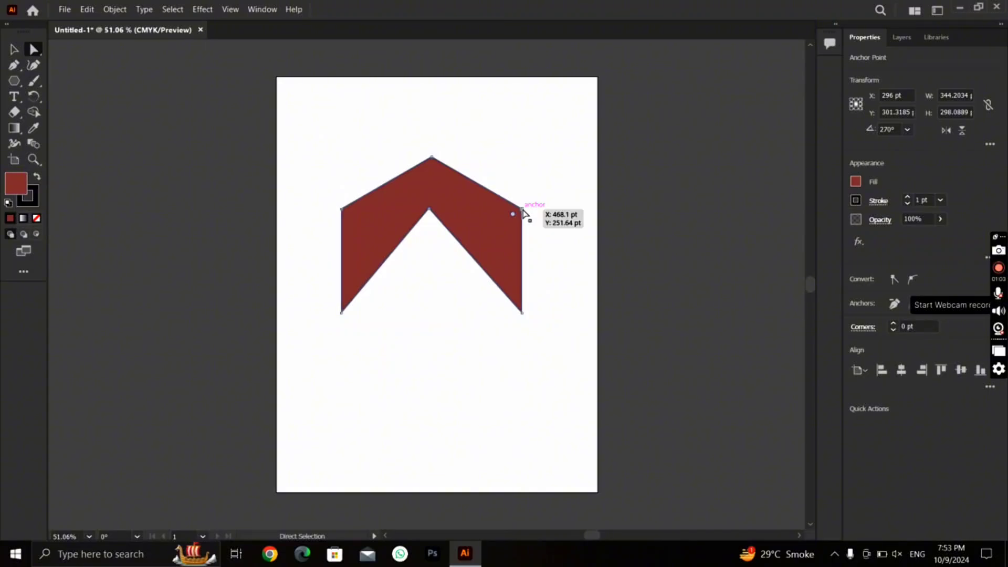
{"action": "left_click_drag", "start_coordinate": [524, 213], "coordinate": [558, 310]}
{"action": "key", "text": "ctrl+z"}
{"action": "key", "text": "ctrl+z"}
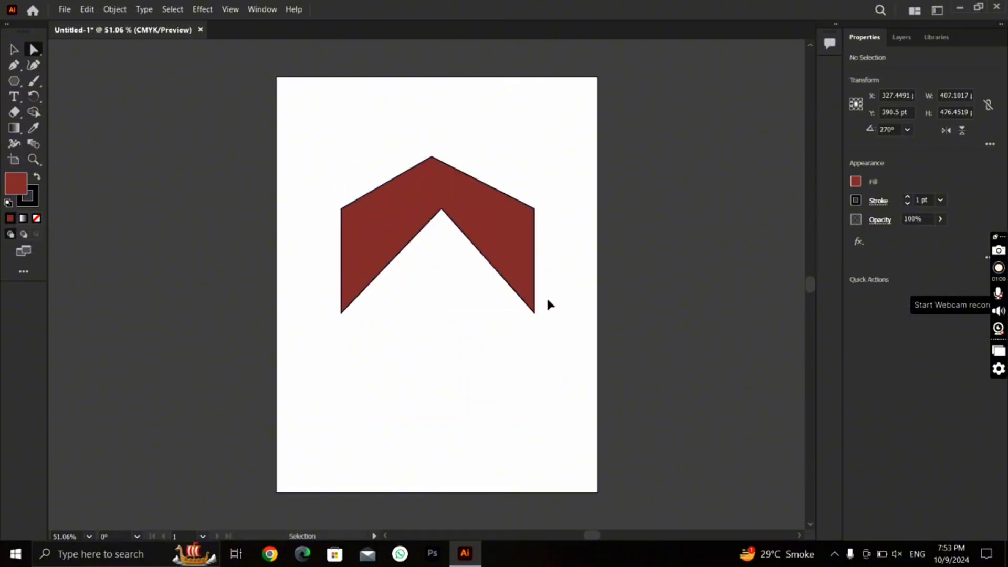
{"action": "key", "text": "ctrl+z"}
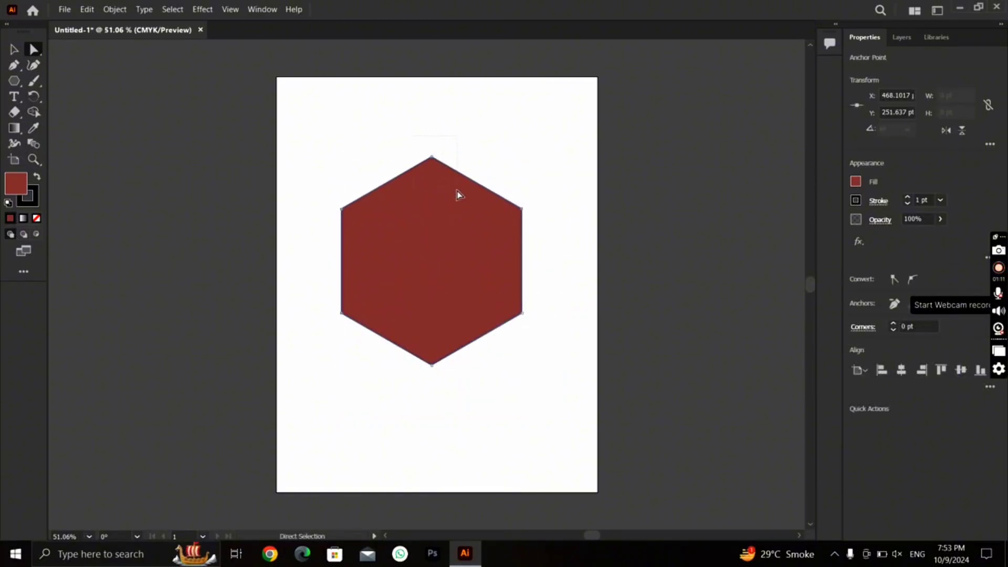
{"action": "key", "text": "ctrl+z"}
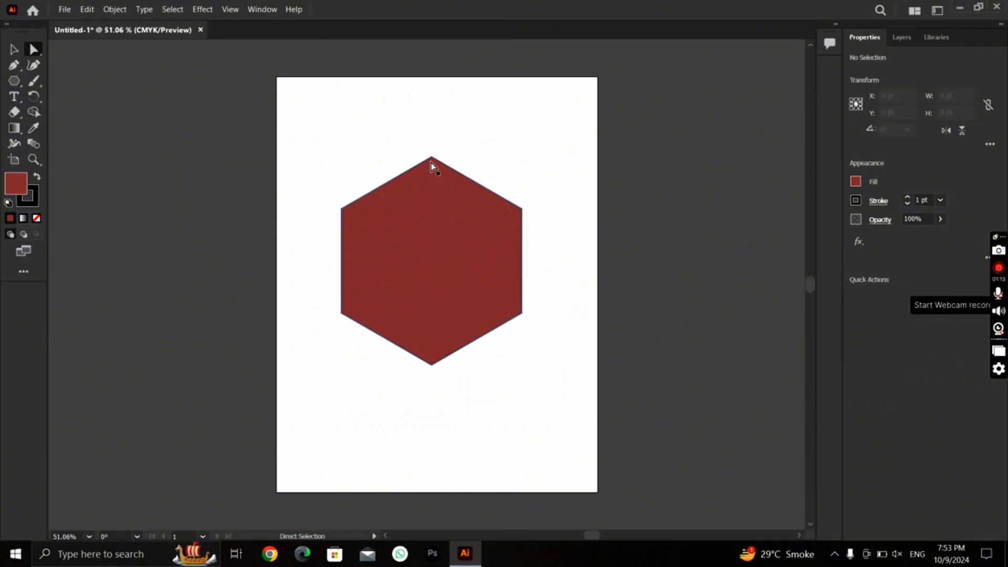
Step: Lower the hexagon's top point to nearly flatten the upper edge, and round the other five corners
{"action": "left_click_drag", "start_coordinate": [432, 160], "coordinate": [431, 206]}
{"action": "left_click", "coordinate": [439, 283]}
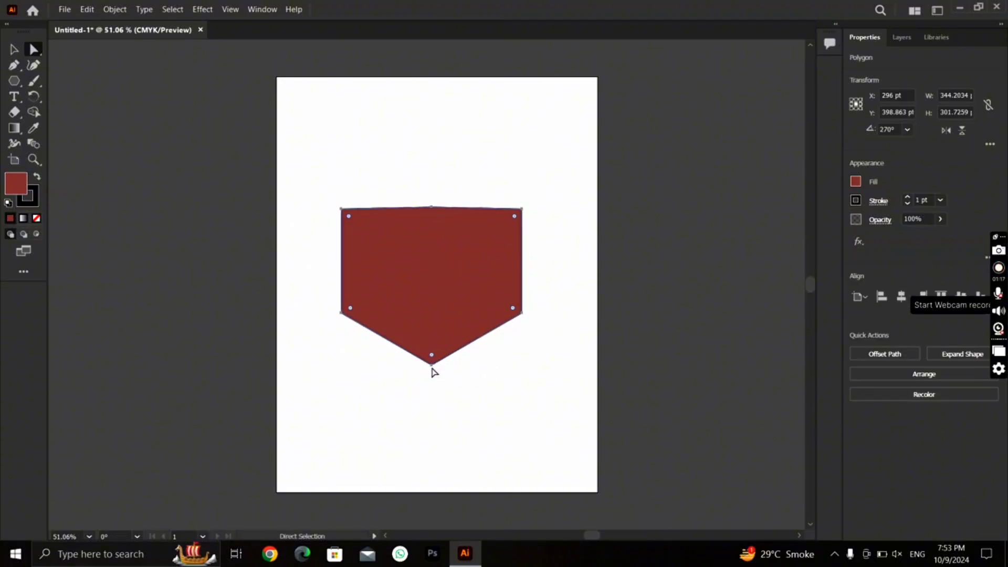
{"action": "mouse_move", "coordinate": [432, 356]}
{"action": "left_mouse_down"}
{"action": "mouse_move", "coordinate": [431, 321]}
{"action": "mouse_move", "coordinate": [430, 348]}
{"action": "left_mouse_up"}
{"action": "left_click", "coordinate": [431, 396]}
Step: Reposition the rounded shape on the artboard and rotate it by 180°
{"action": "left_click_drag", "start_coordinate": [431, 268], "coordinate": [443, 338]}
{"action": "left_click", "coordinate": [515, 247]}
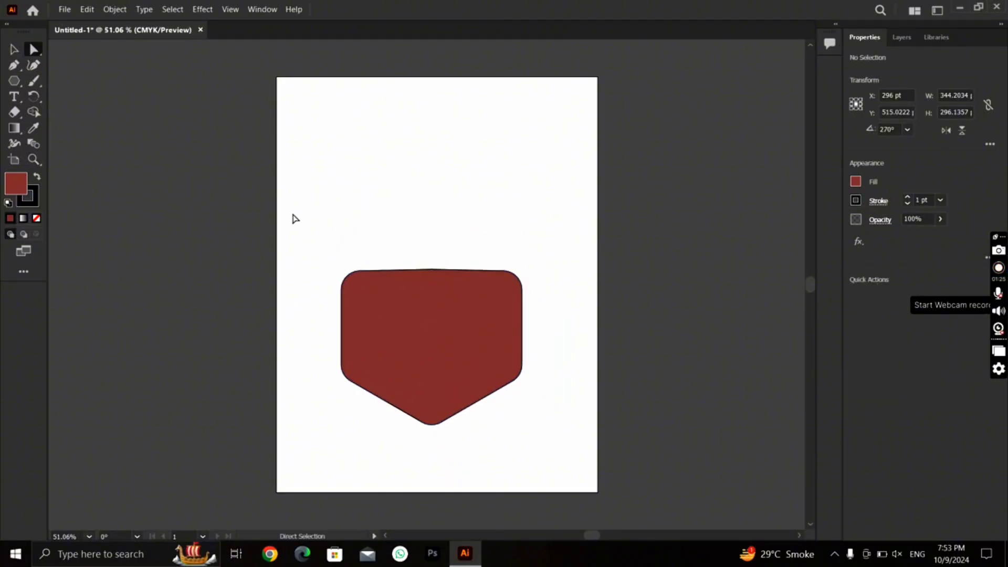
{"action": "left_click", "coordinate": [18, 52]}
{"action": "left_click_drag", "start_coordinate": [519, 488], "coordinate": [521, 486]}
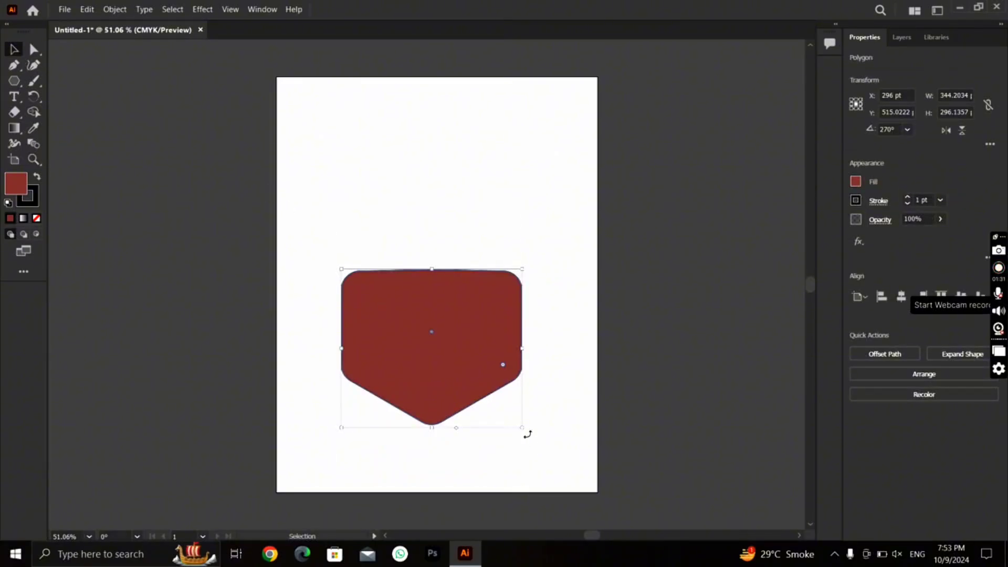
{"action": "left_click_drag", "start_coordinate": [527, 433], "coordinate": [292, 186]}
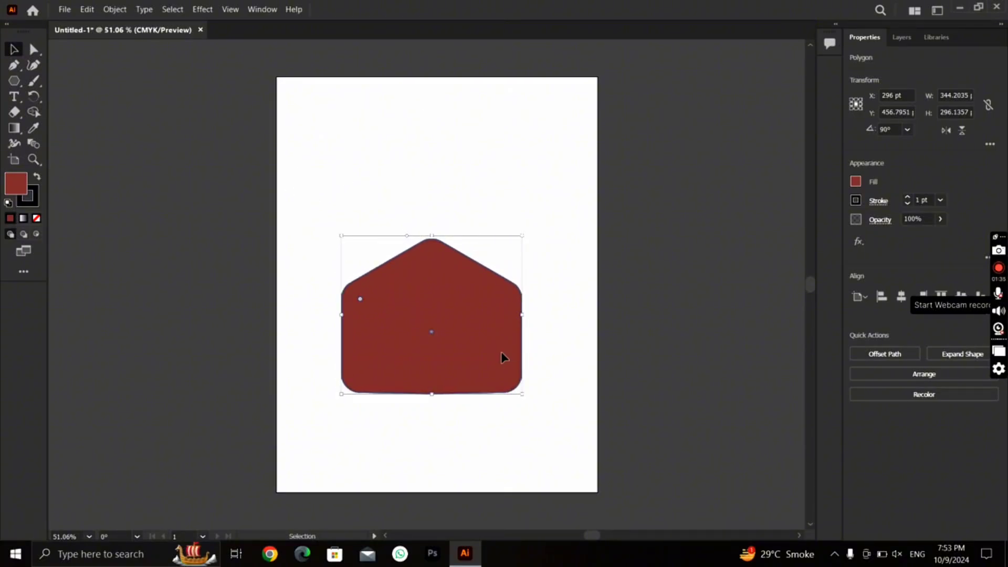
{"action": "left_click_drag", "start_coordinate": [503, 358], "coordinate": [513, 227]}
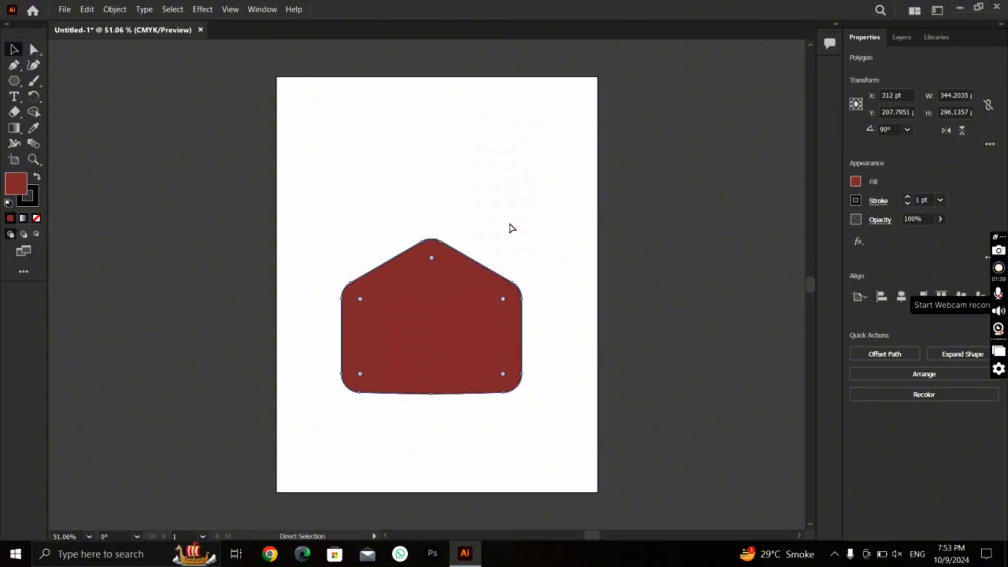
Step: Undo all edits until the hexagon is removed and the artboard is empty
{"action": "key", "text": "ctrl+z"}
{"action": "key", "text": "ctrl+z"}
{"action": "key", "text": "ctrl+z"}
{"action": "key", "text": "ctrl+z"}
{"action": "key", "text": "ctrl+z"}
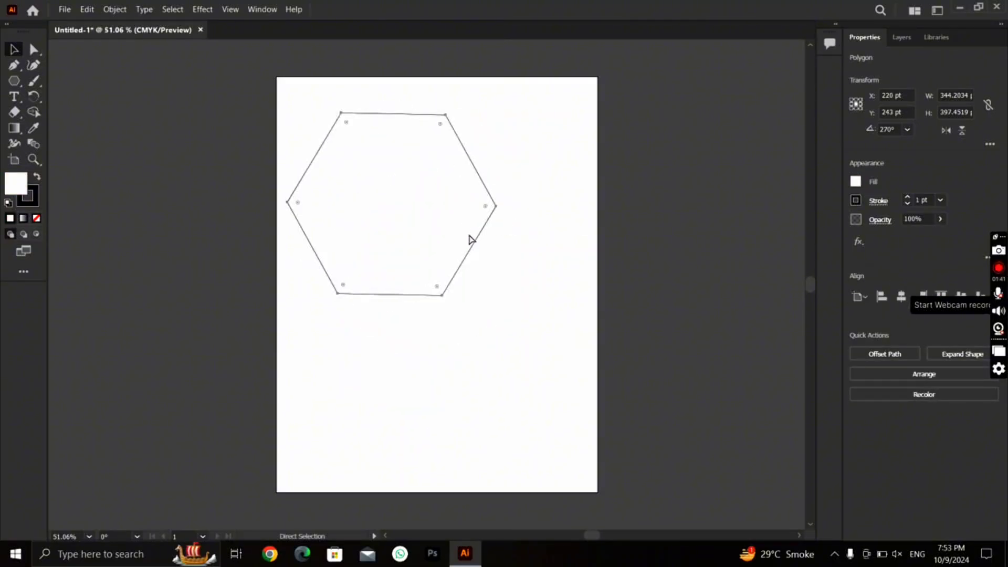
{"action": "key", "text": "ctrl+z"}
Step: Draw a wide rectangle about 428 pt by 70 pt across the upper part of the artboard
{"action": "left_click", "coordinate": [14, 80]}
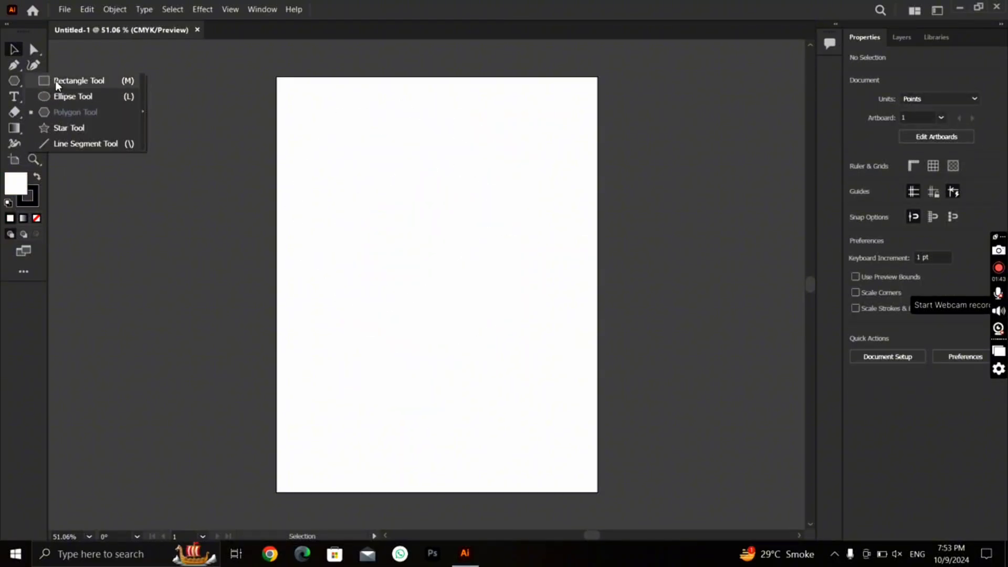
{"action": "left_click", "coordinate": [56, 86]}
{"action": "left_click_drag", "start_coordinate": [318, 163], "coordinate": [543, 200]}
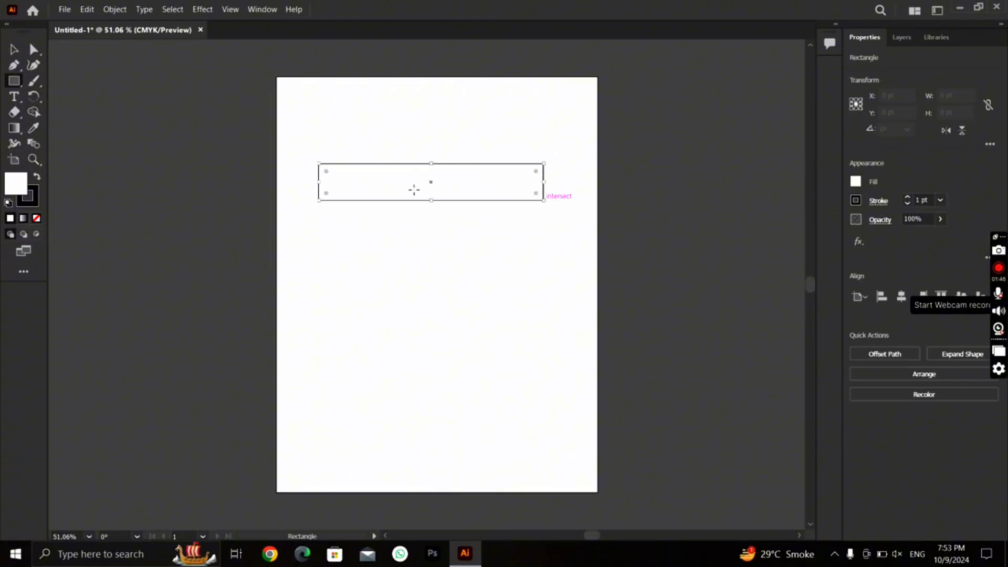
Step: Fill the rectangle with red E24040
{"action": "double_click", "coordinate": [7, 178]}
{"action": "left_click", "coordinate": [452, 206]}
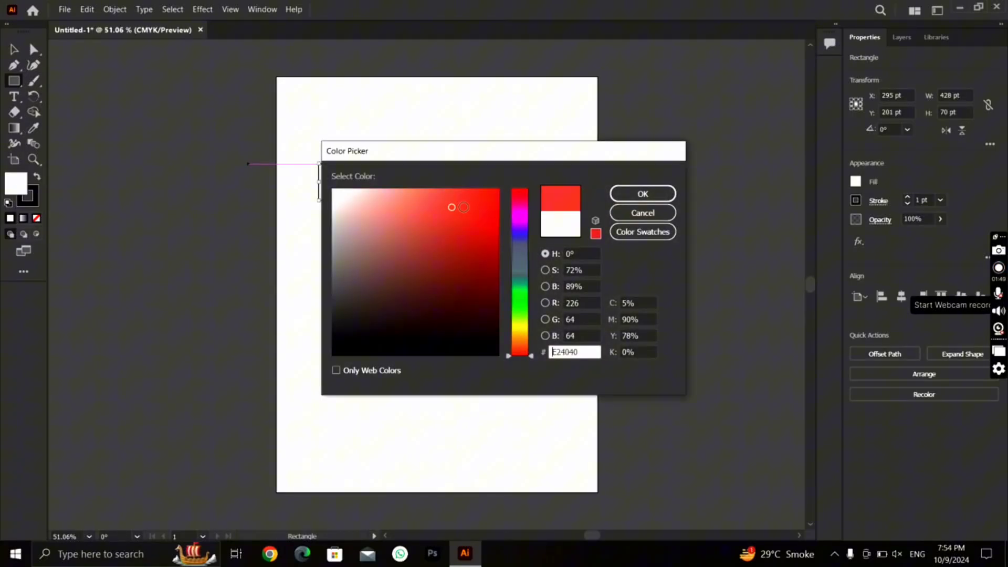
{"action": "left_click", "coordinate": [673, 192]}
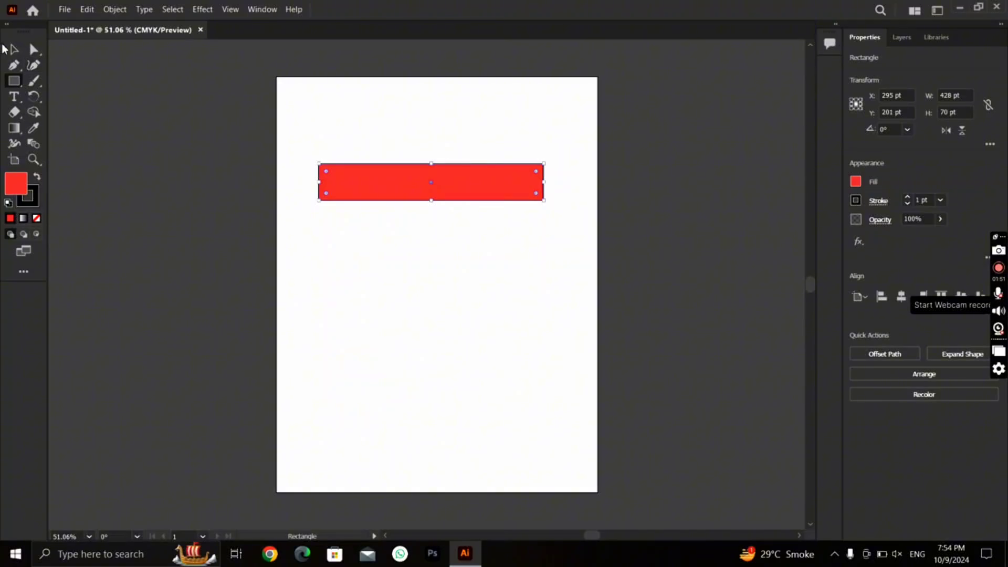
Step: Move the red rectangle close to the artboard's top edge and reduce its height to about 55 pt
{"action": "left_click", "coordinate": [8, 50]}
{"action": "left_click", "coordinate": [342, 207]}
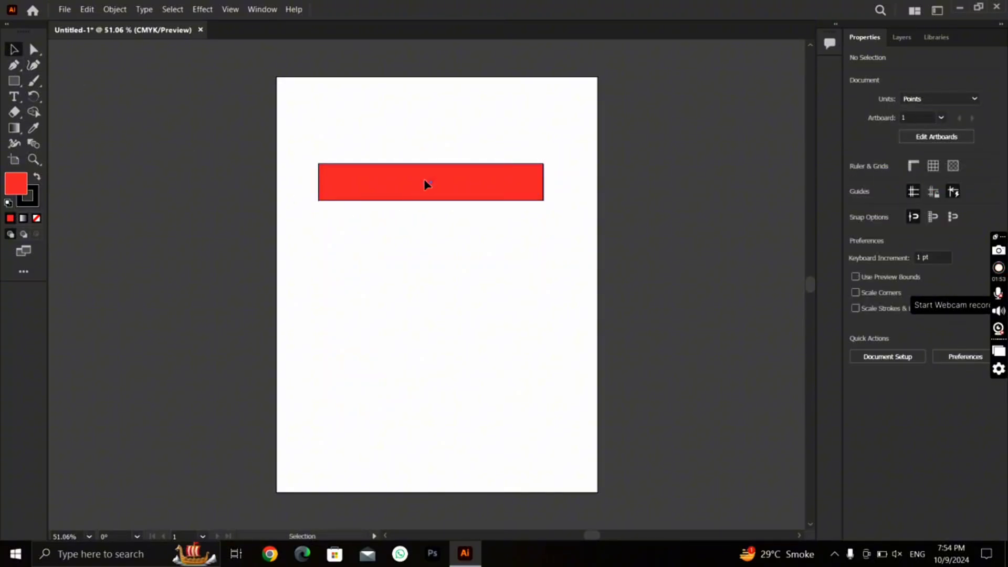
{"action": "left_click_drag", "start_coordinate": [414, 192], "coordinate": [419, 131]}
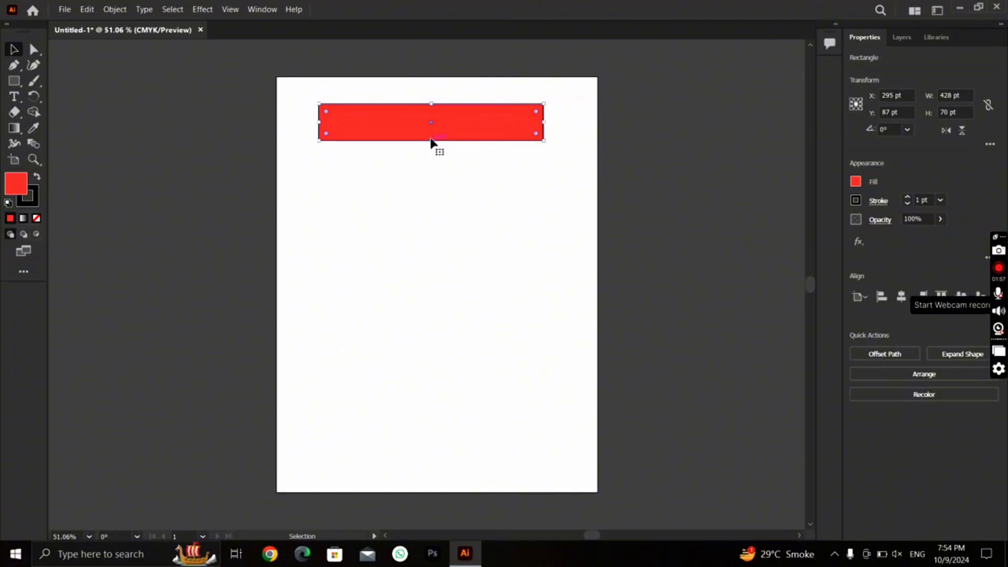
{"action": "left_click_drag", "start_coordinate": [433, 141], "coordinate": [448, 274]}
{"action": "left_click", "coordinate": [440, 175]}
Step: Round the rectangle's corners fully with the Direct Selection tool to make a pill shape
{"action": "key", "text": "ctrl+1"}
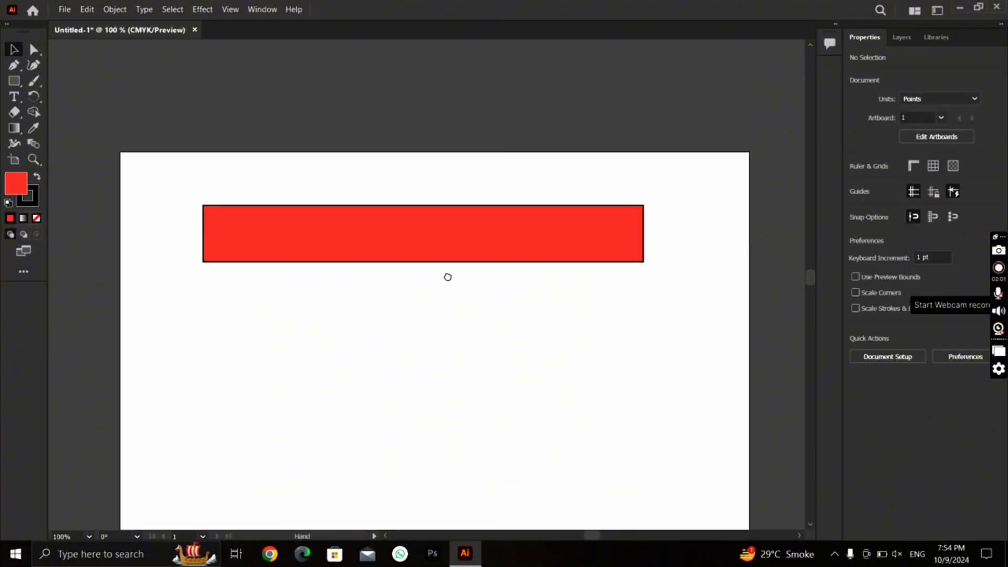
{"action": "left_click", "coordinate": [544, 251]}
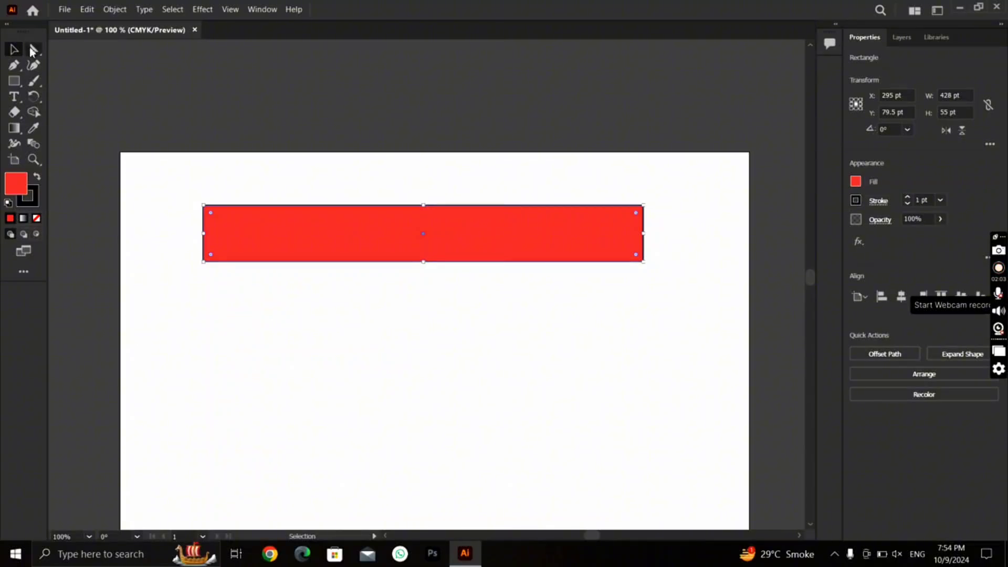
{"action": "left_click", "coordinate": [32, 50]}
{"action": "left_click", "coordinate": [238, 321]}
{"action": "left_click_drag", "start_coordinate": [597, 187], "coordinate": [696, 275]}
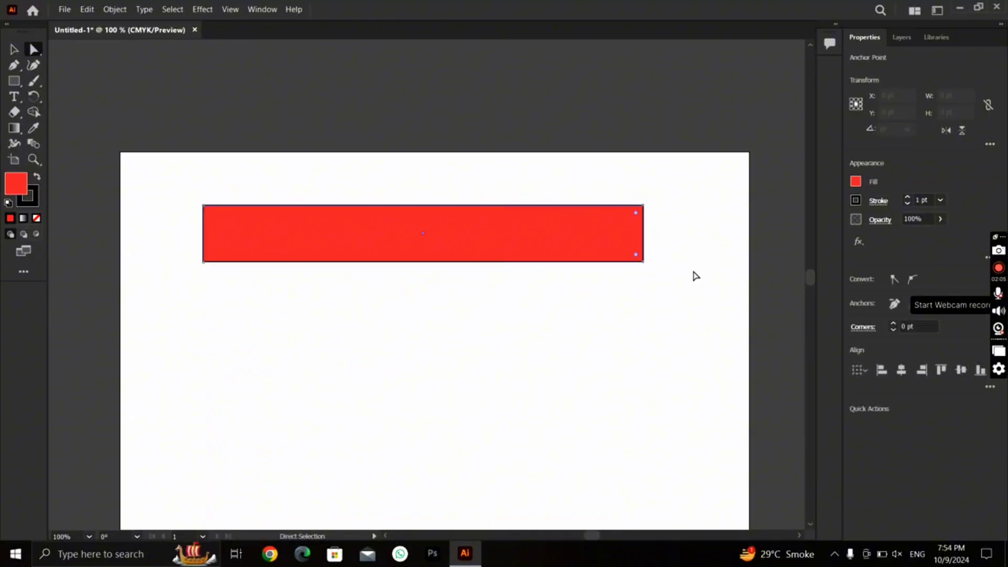
{"action": "left_click", "coordinate": [695, 275]}
{"action": "left_click_drag", "start_coordinate": [612, 178], "coordinate": [662, 267]}
{"action": "left_click", "coordinate": [619, 190]}
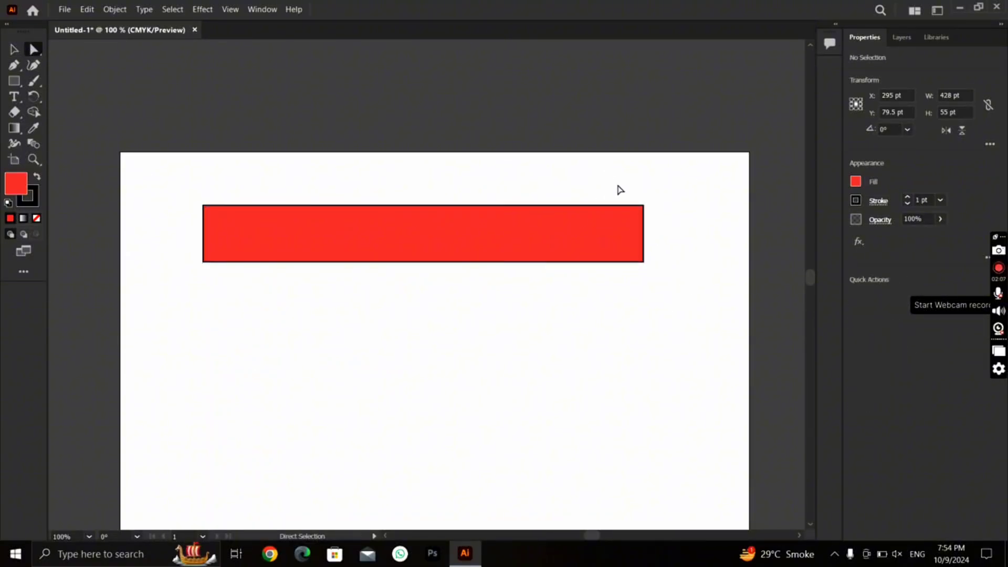
{"action": "left_click_drag", "start_coordinate": [634, 221], "coordinate": [578, 257]}
{"action": "left_click", "coordinate": [652, 370]}
{"action": "left_click", "coordinate": [650, 263]}
{"action": "left_click", "coordinate": [557, 357]}
Step: Reposition the red pill shape near the artboard's top edge at about X 289 pt, Y 89 pt
{"action": "scroll", "coordinate": [545, 326], "scroll_direction": "down", "scroll_amount": 2}
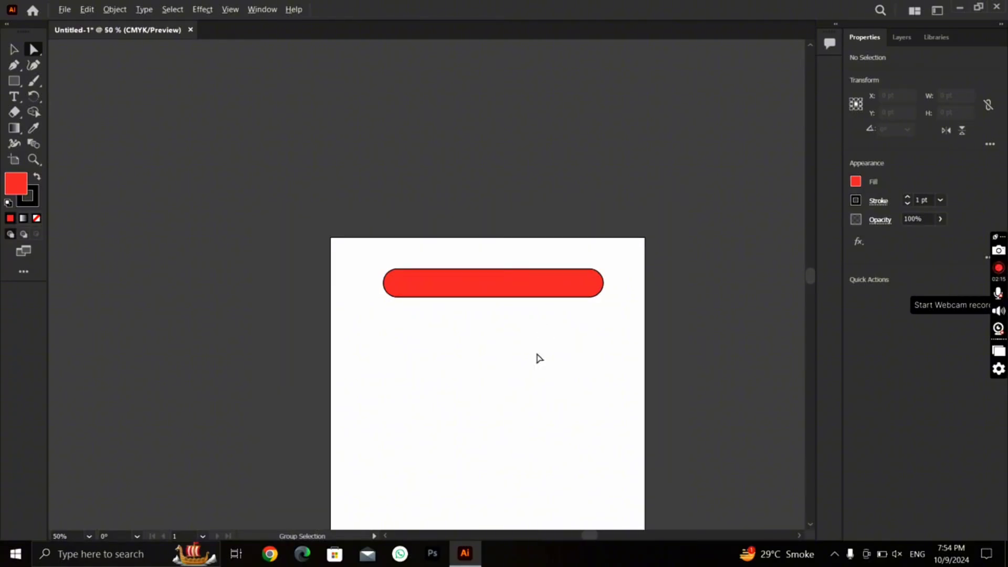
{"action": "left_click_drag", "start_coordinate": [535, 362], "coordinate": [509, 240]}
{"action": "left_click_drag", "start_coordinate": [497, 179], "coordinate": [483, 174]}
{"action": "left_click", "coordinate": [513, 218]}
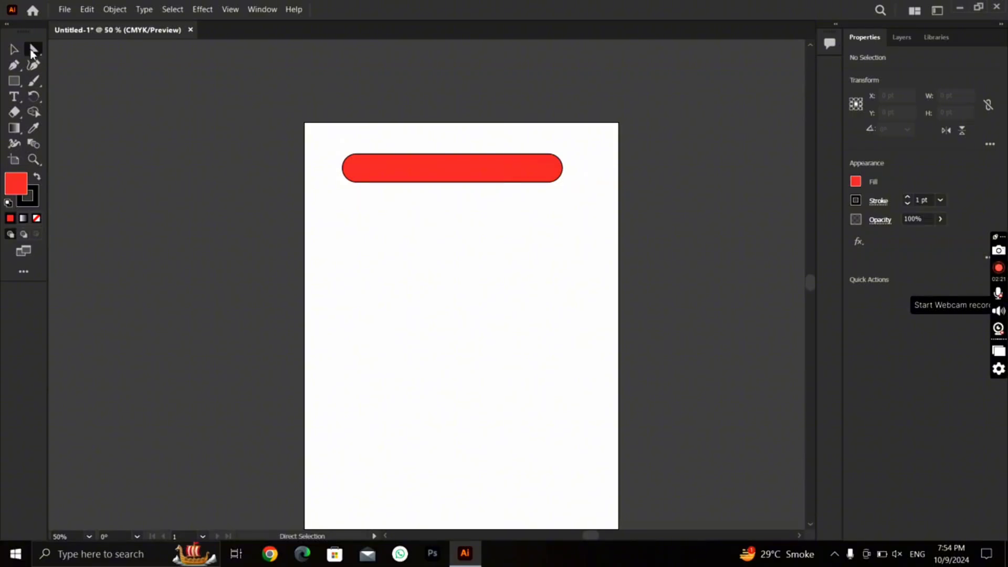
Step: Select the whole pill shape with the Direct Selection tool
{"action": "left_click_drag", "start_coordinate": [33, 50], "coordinate": [90, 55]}
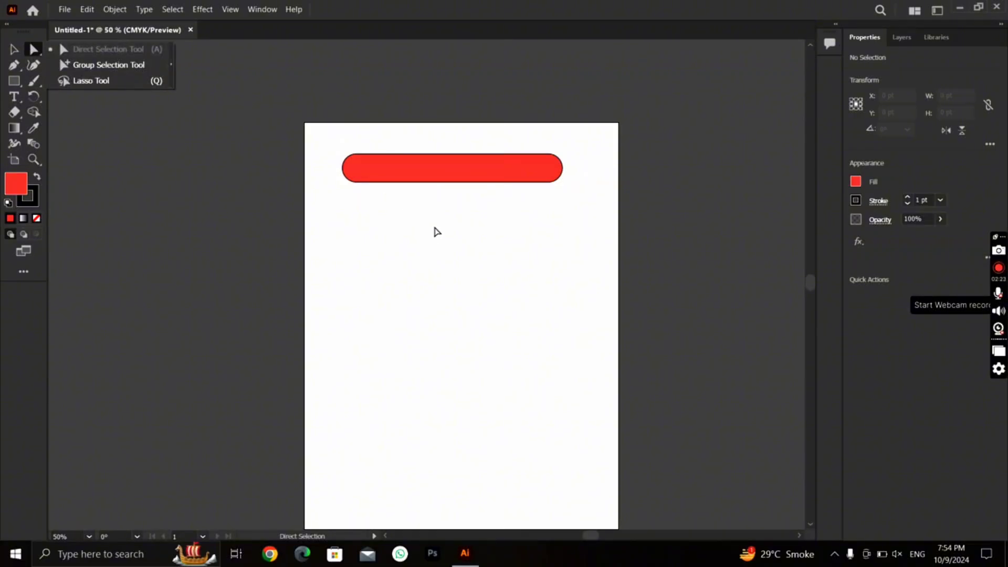
{"action": "left_click", "coordinate": [425, 175]}
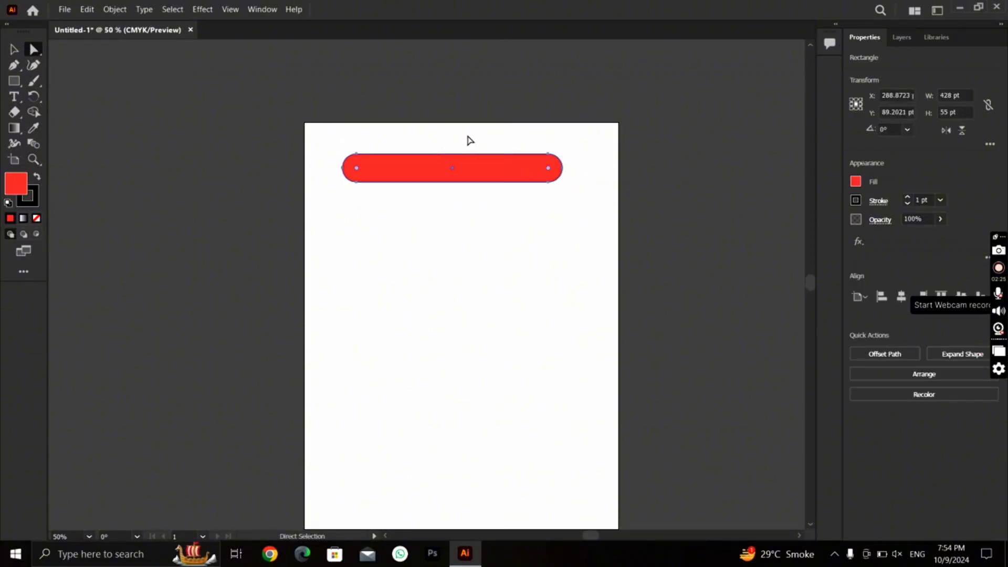